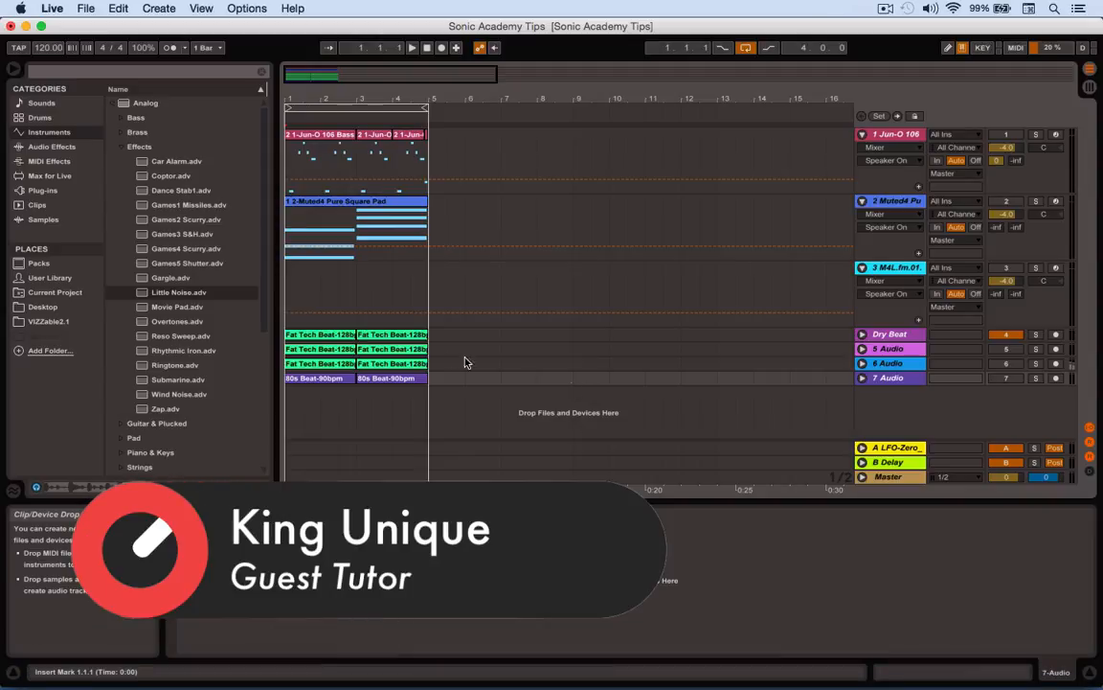
Activate the 7 Audio track and audition its 80s Beat loop from bar 3, both in the mix and soloed.
{"action": "left_click", "coordinate": [393, 377]}
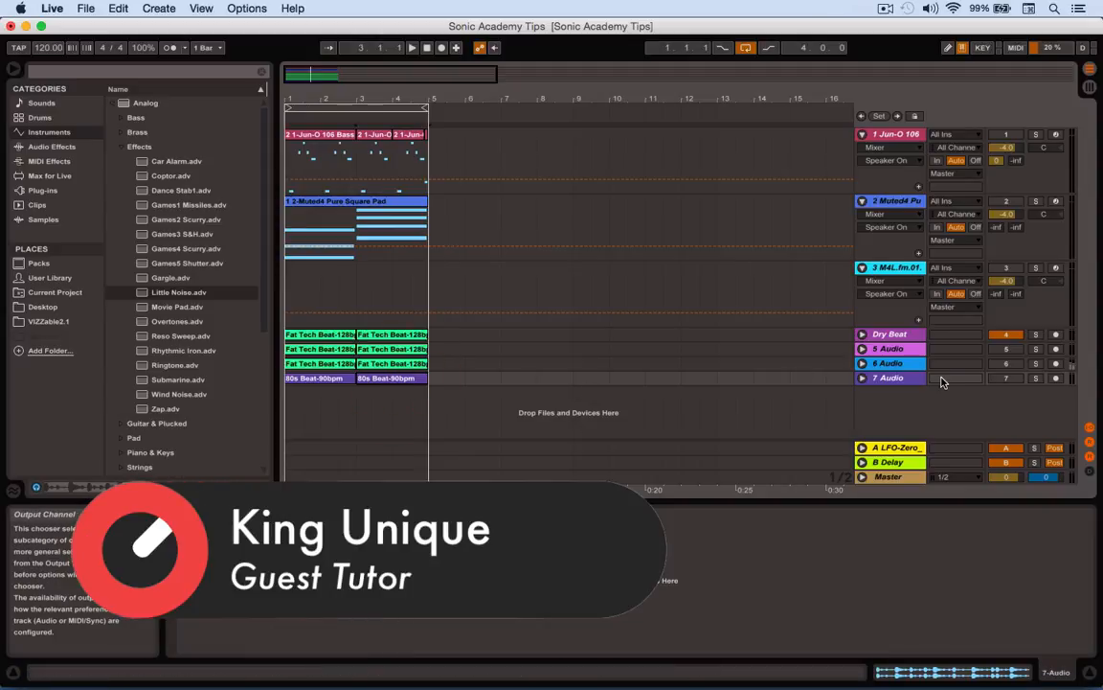
{"action": "key", "text": "space"}
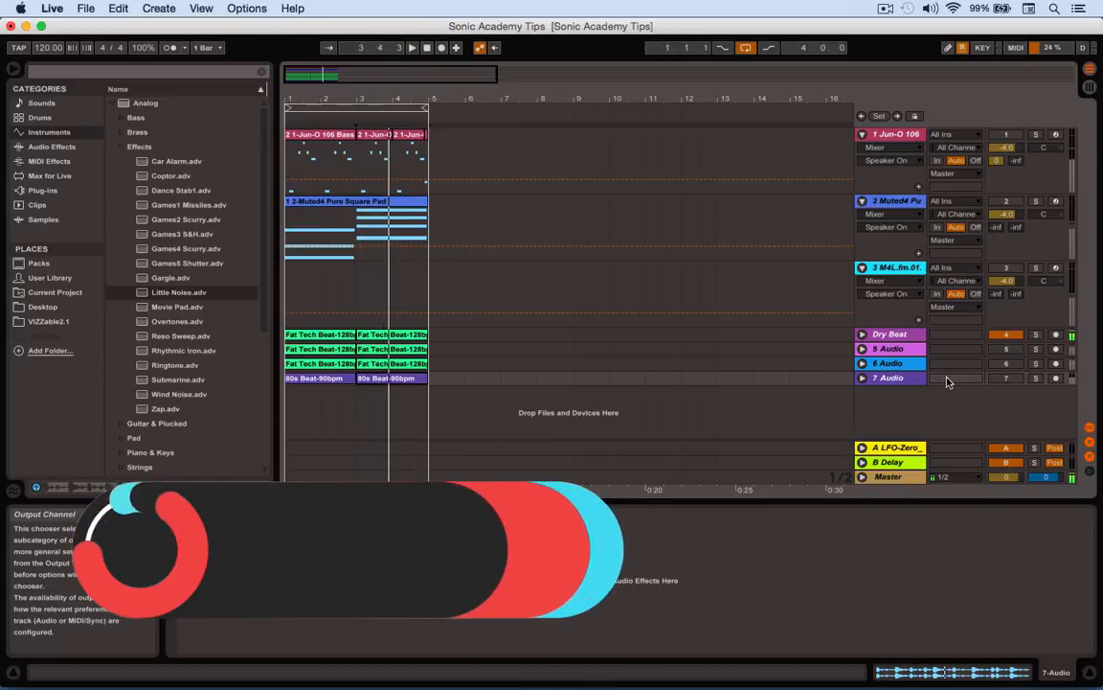
{"action": "left_click", "coordinate": [1009, 378]}
{"action": "key", "text": "space"}
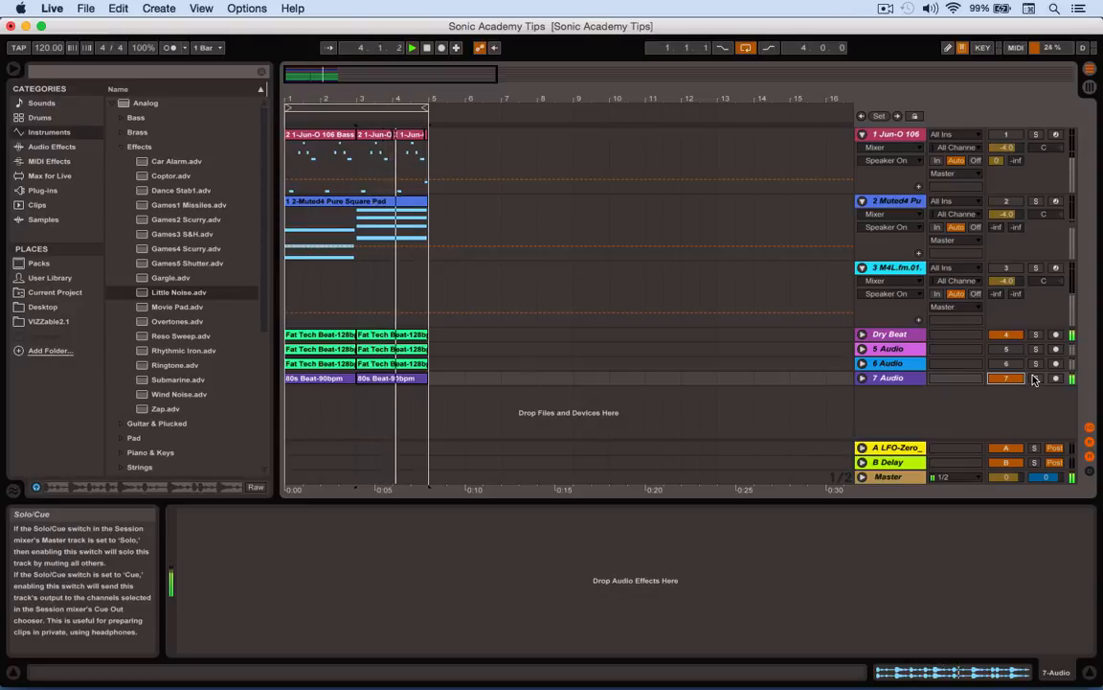
{"action": "left_click", "coordinate": [1034, 379]}
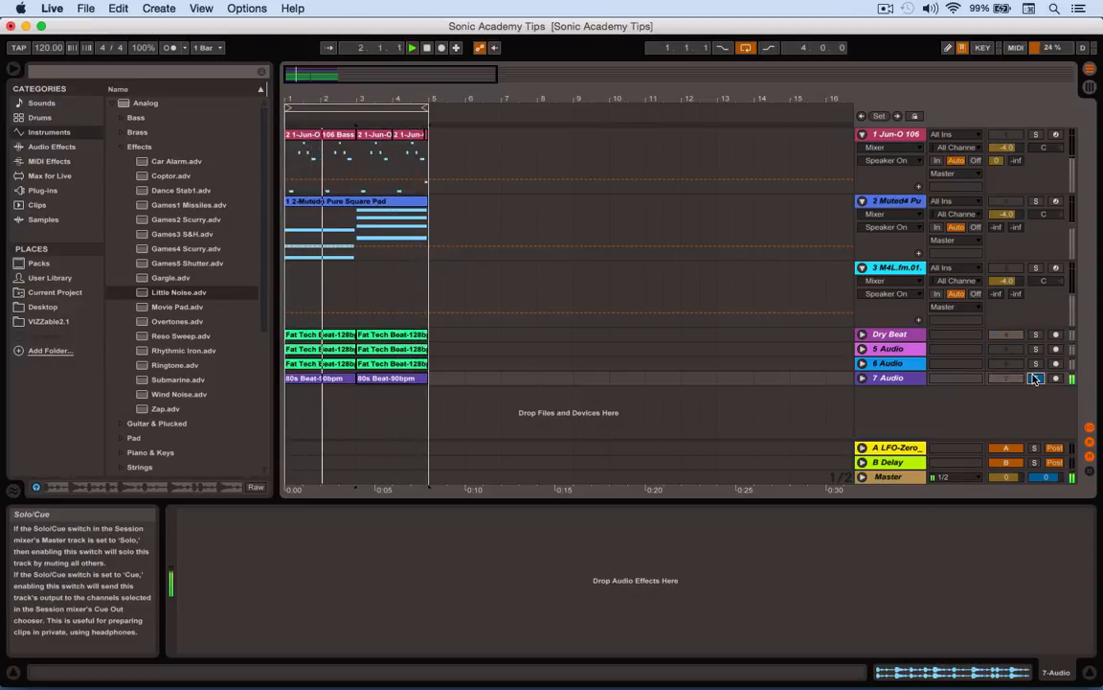
{"action": "left_click", "coordinate": [1034, 378]}
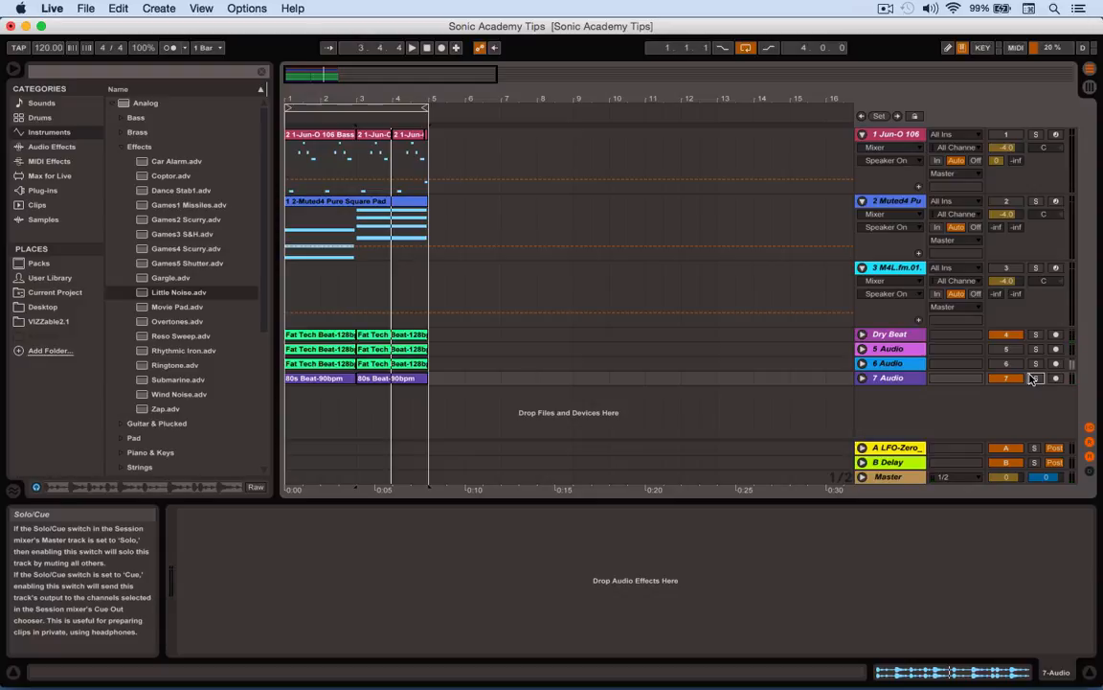
Convert the drums of the first 80s Beat-90bpm clip on 7 Audio to a new MIDI track.
{"action": "left_click", "coordinate": [903, 379]}
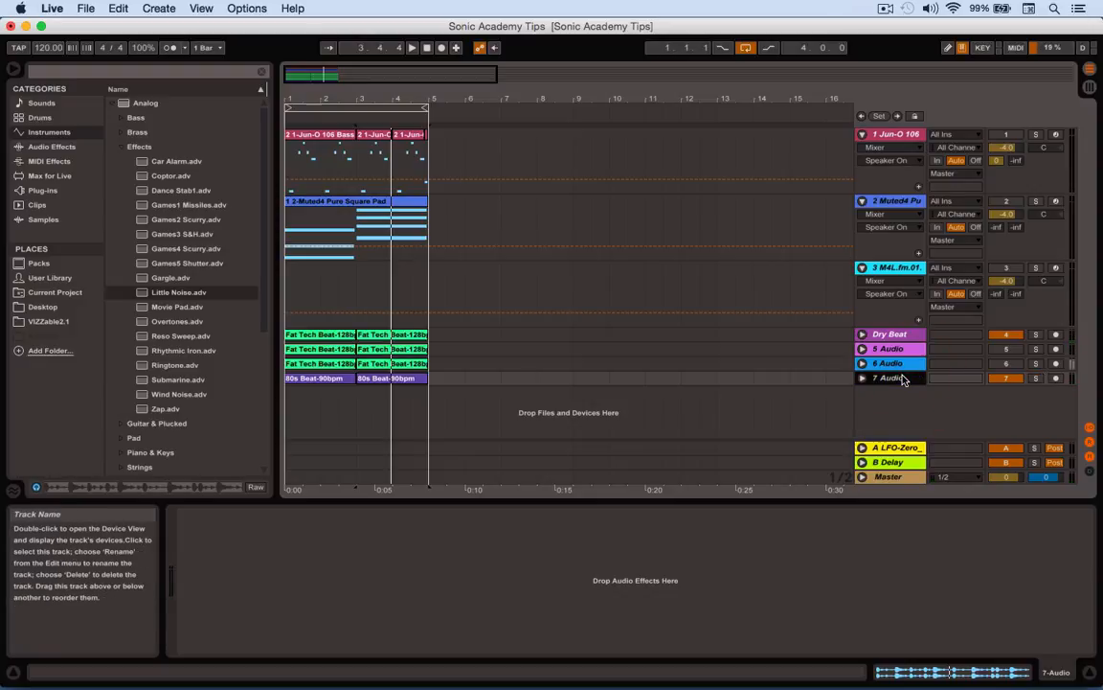
{"action": "left_click", "coordinate": [338, 379]}
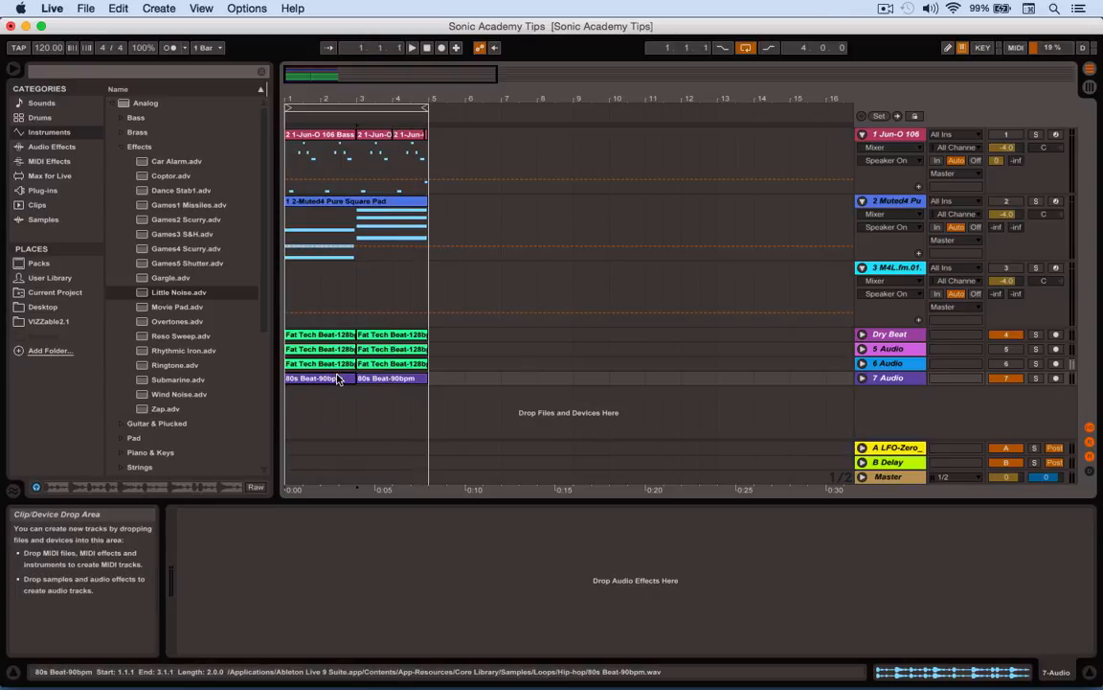
{"action": "left_click", "coordinate": [246, 8]}
{"action": "mouse_move", "coordinate": [214, 5]}
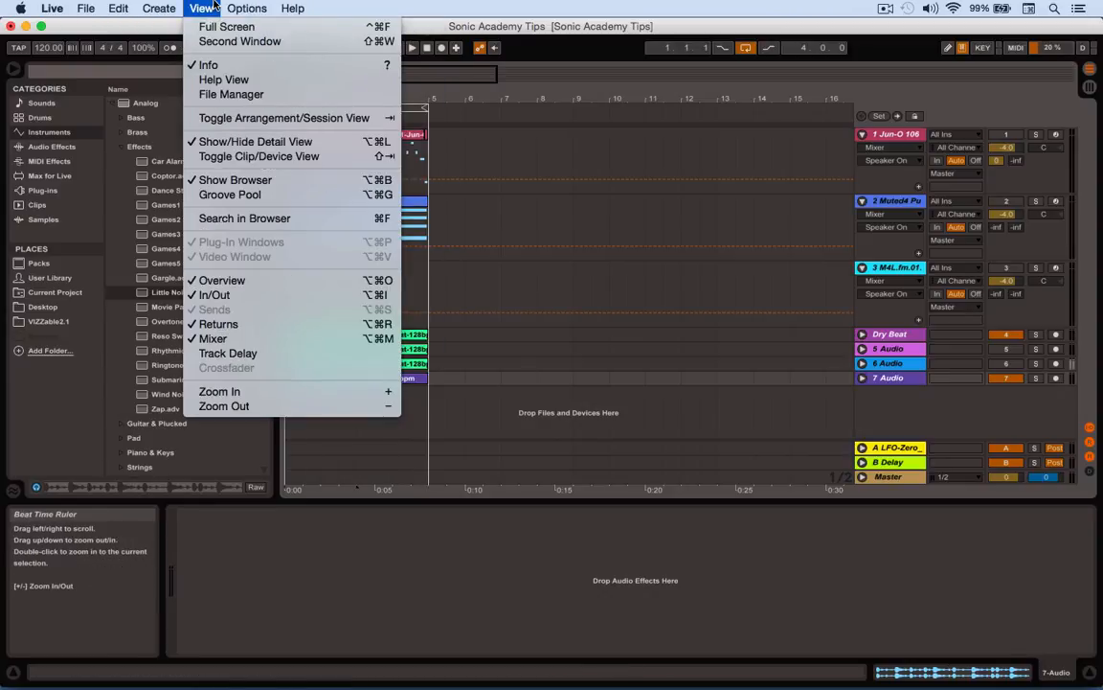
{"action": "mouse_move", "coordinate": [159, 8]}
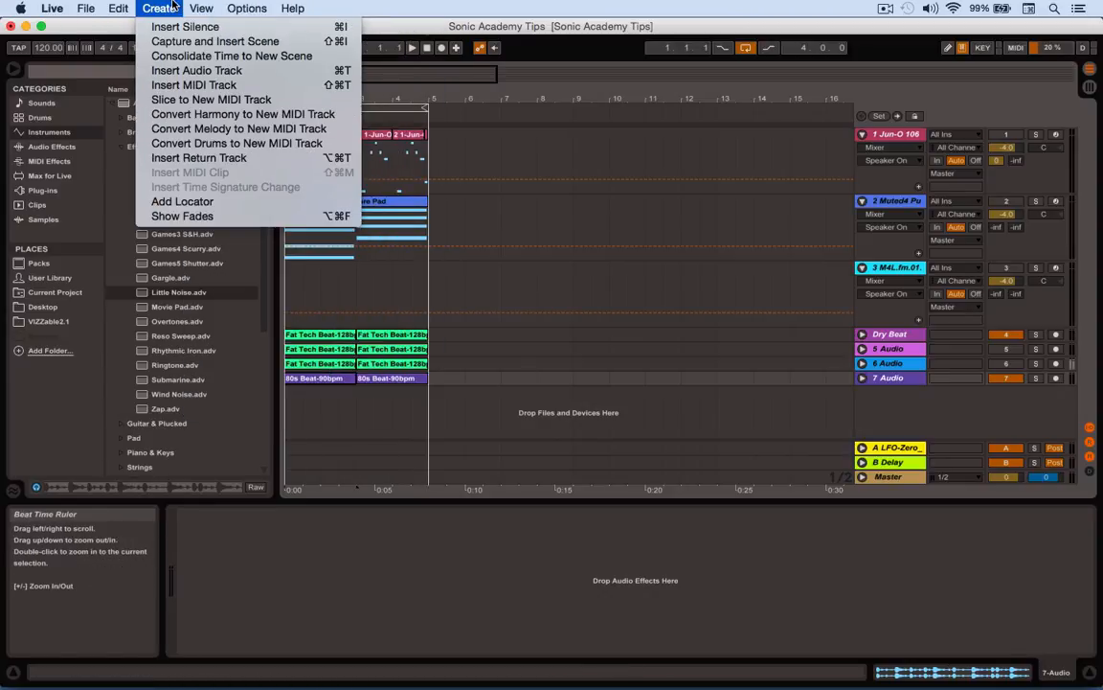
{"action": "left_click", "coordinate": [203, 143]}
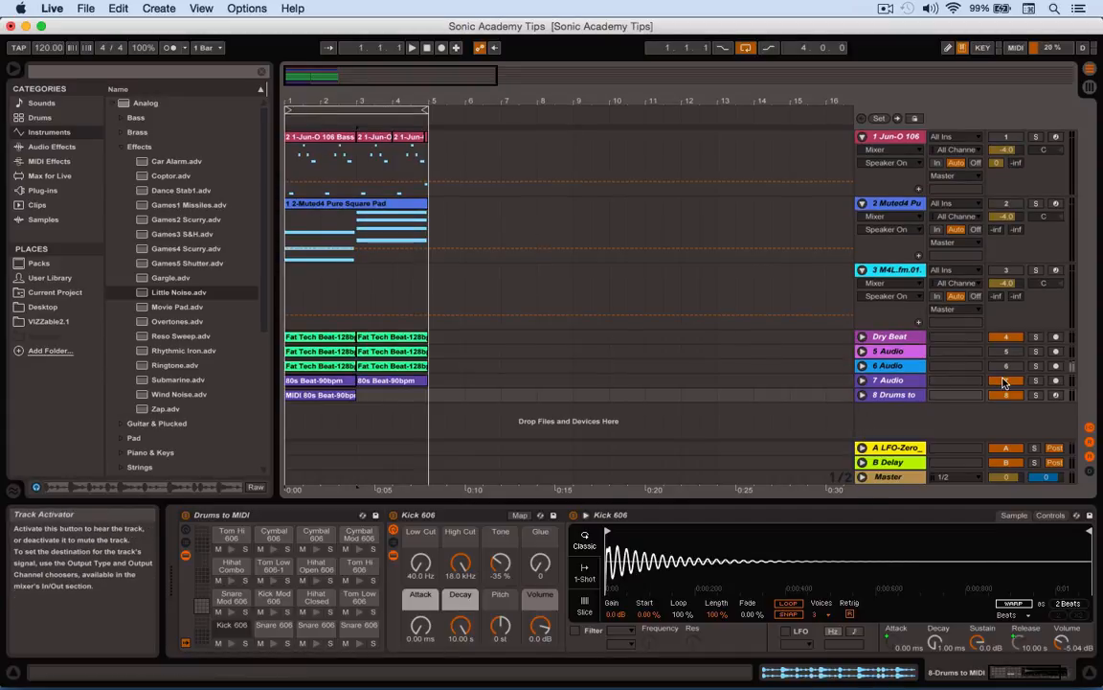
Deactivate the 7 Audio track and audition the converted MIDI drums with and without the Dry Beat track.
{"action": "left_click", "coordinate": [1004, 381]}
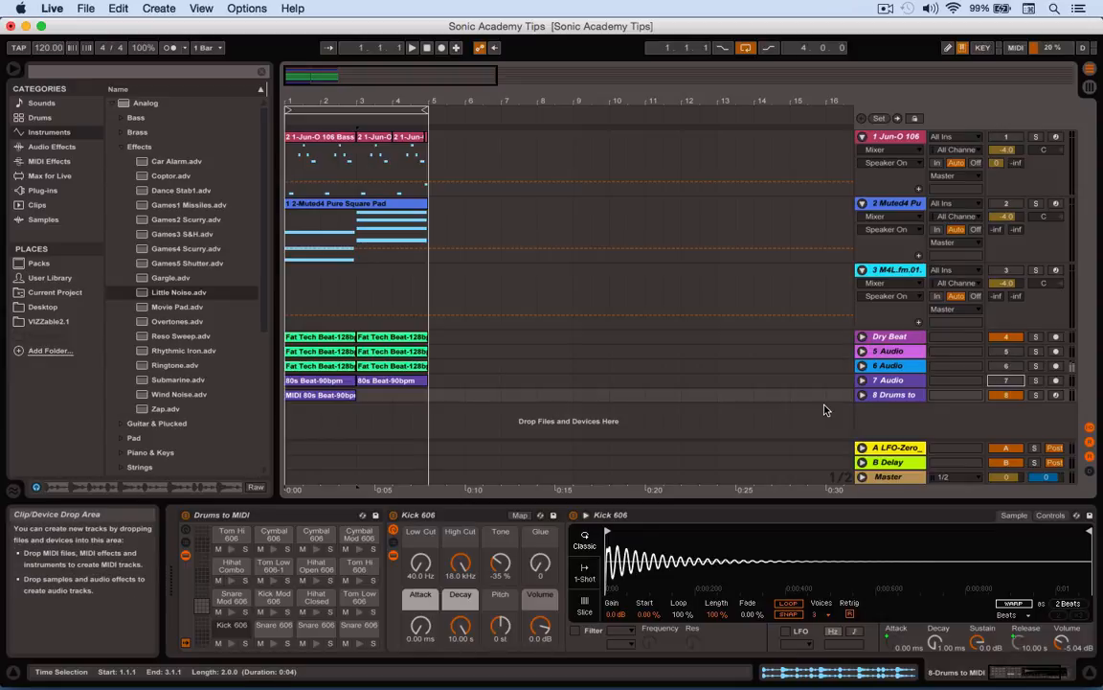
{"action": "key", "text": "space"}
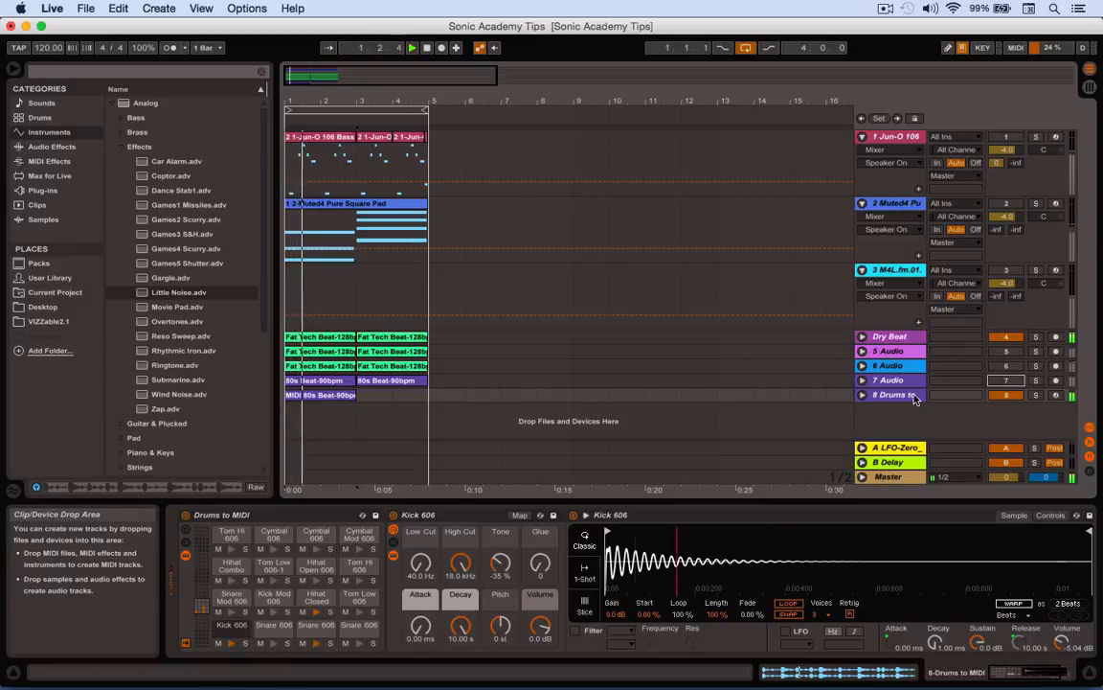
{"action": "left_click", "coordinate": [1004, 337]}
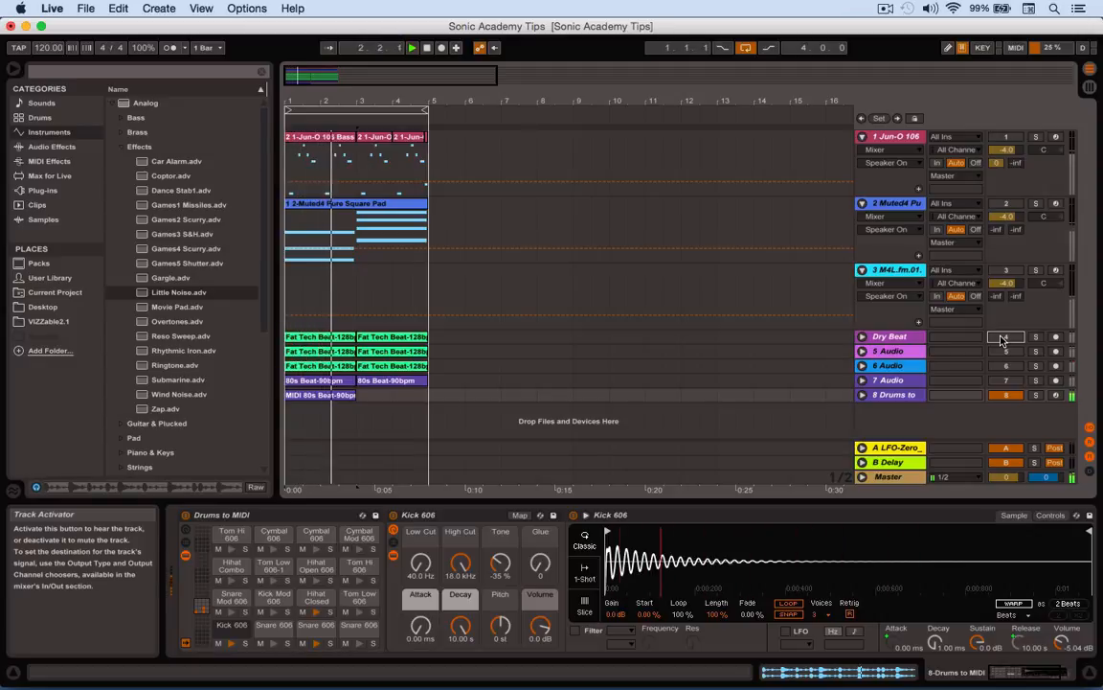
{"action": "left_click", "coordinate": [1002, 339]}
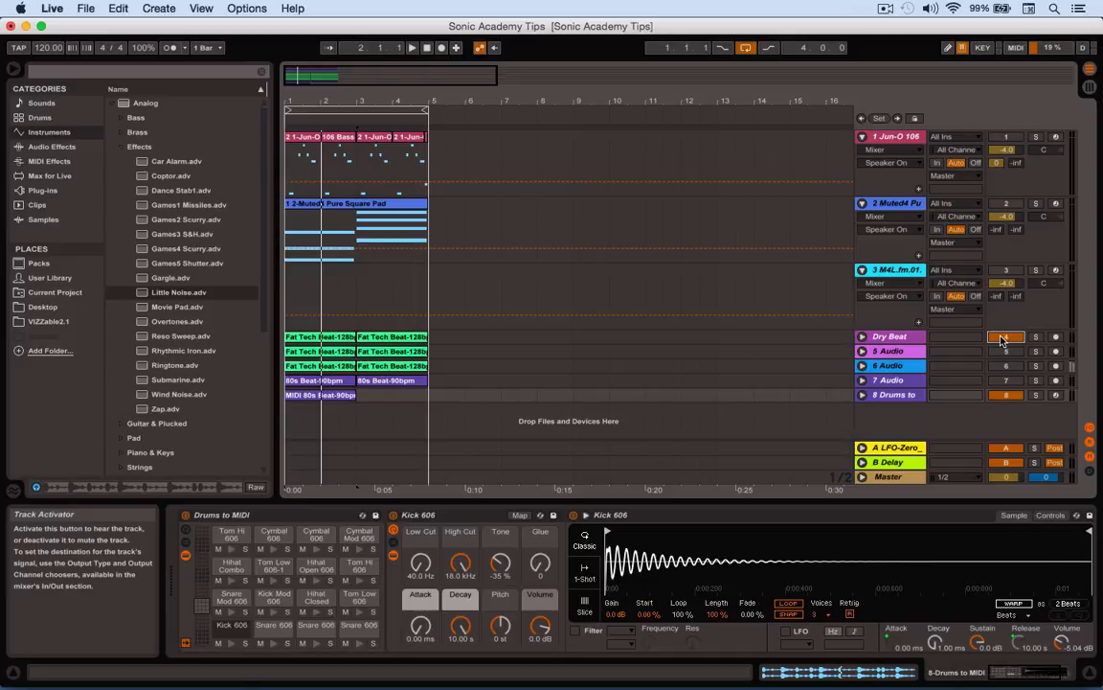
Delete the Drums to MIDI rack from the new MIDI track and open the converted clip's notes.
{"action": "left_click", "coordinate": [783, 517]}
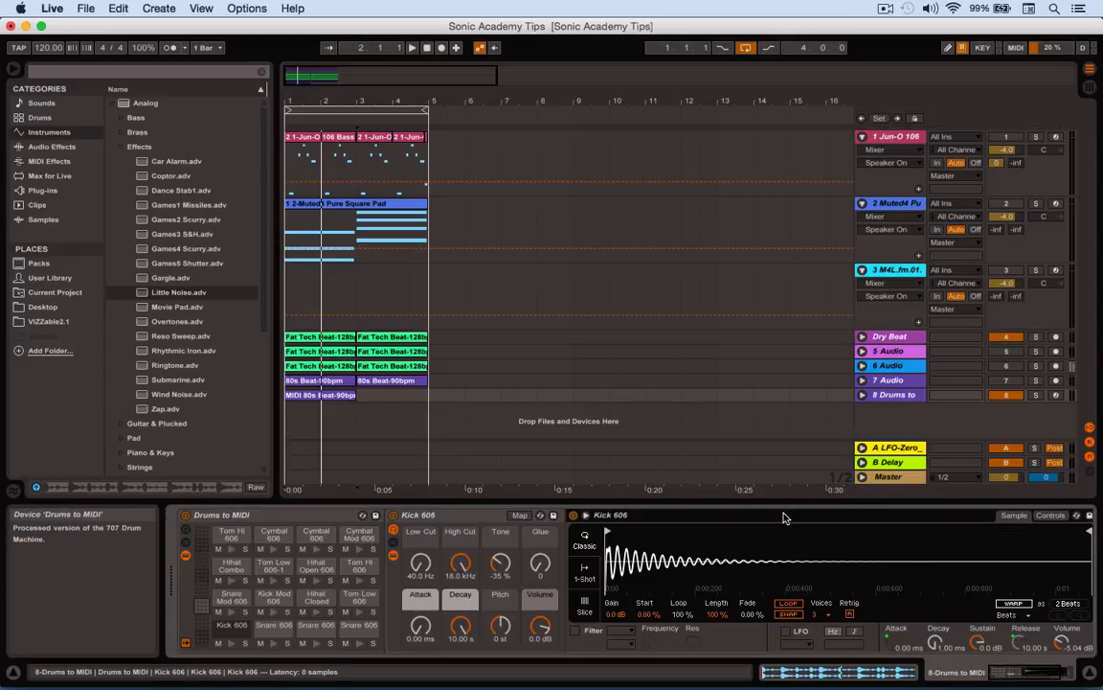
{"action": "left_click", "coordinate": [320, 516]}
{"action": "key", "text": "Delete"}
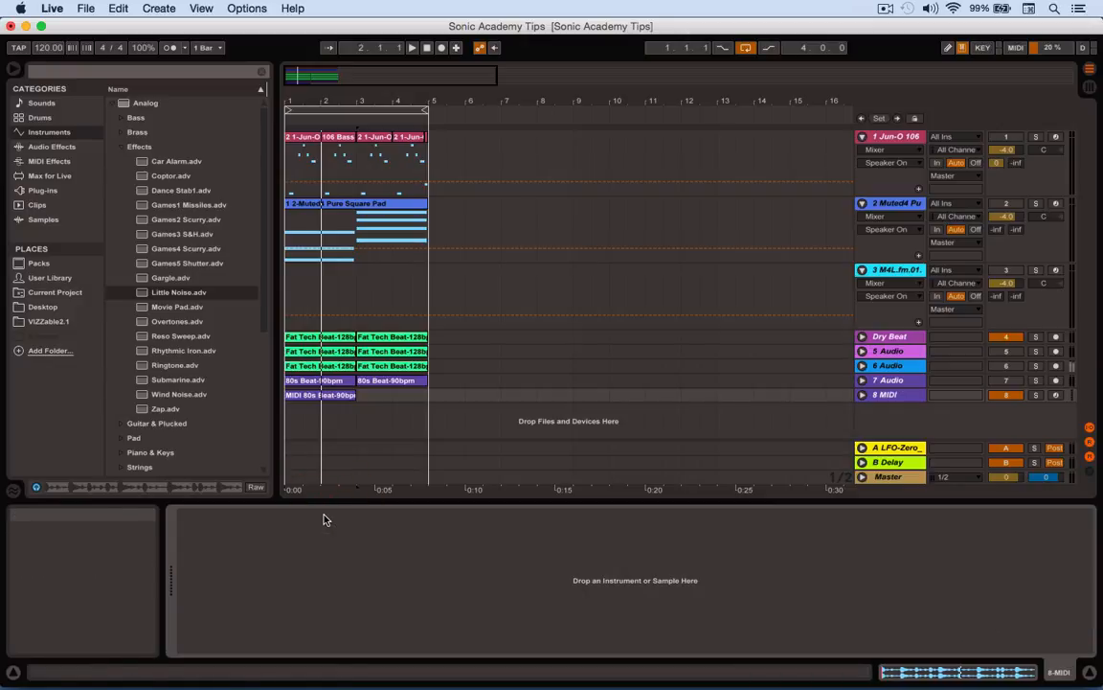
{"action": "left_click", "coordinate": [321, 397]}
{"action": "double_click", "coordinate": [320, 396]}
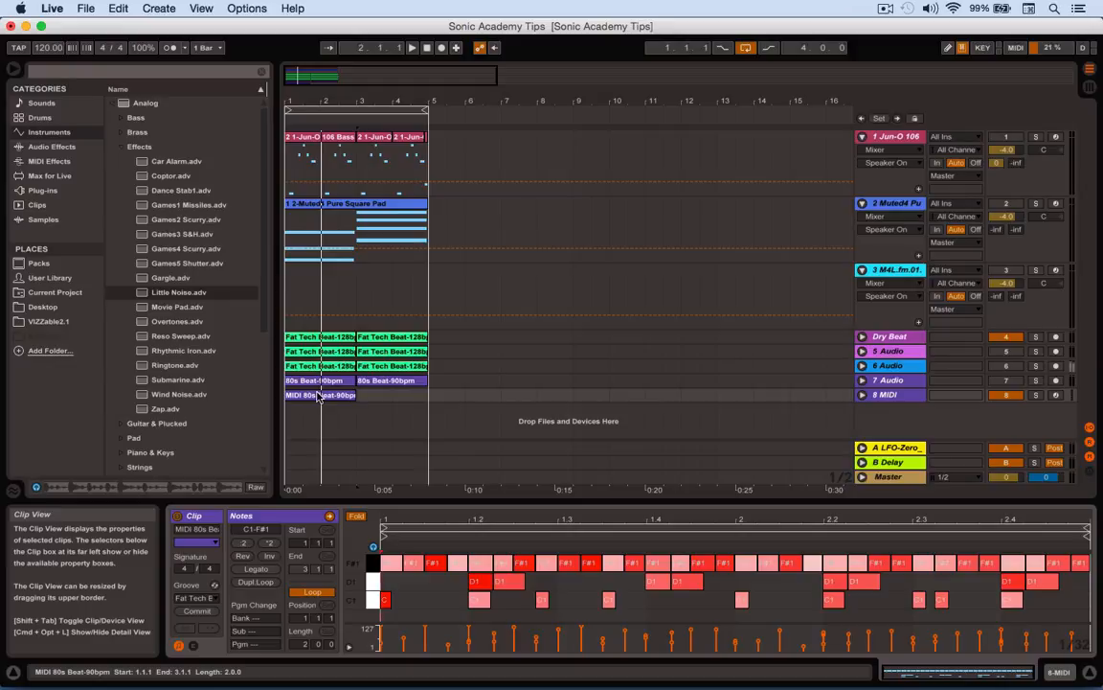
Load the Analog preset Little Noise.adv onto the 8 MIDI track.
{"action": "left_click", "coordinate": [114, 102]}
{"action": "left_click", "coordinate": [114, 102]}
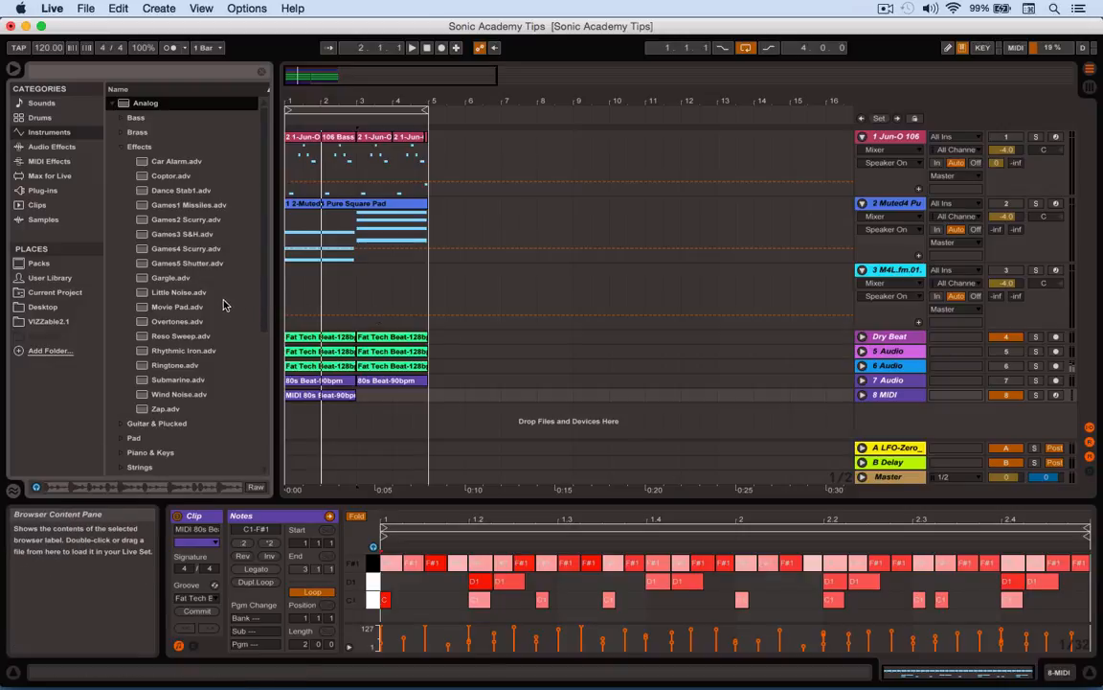
{"action": "left_click_drag", "start_coordinate": [176, 295], "coordinate": [372, 399]}
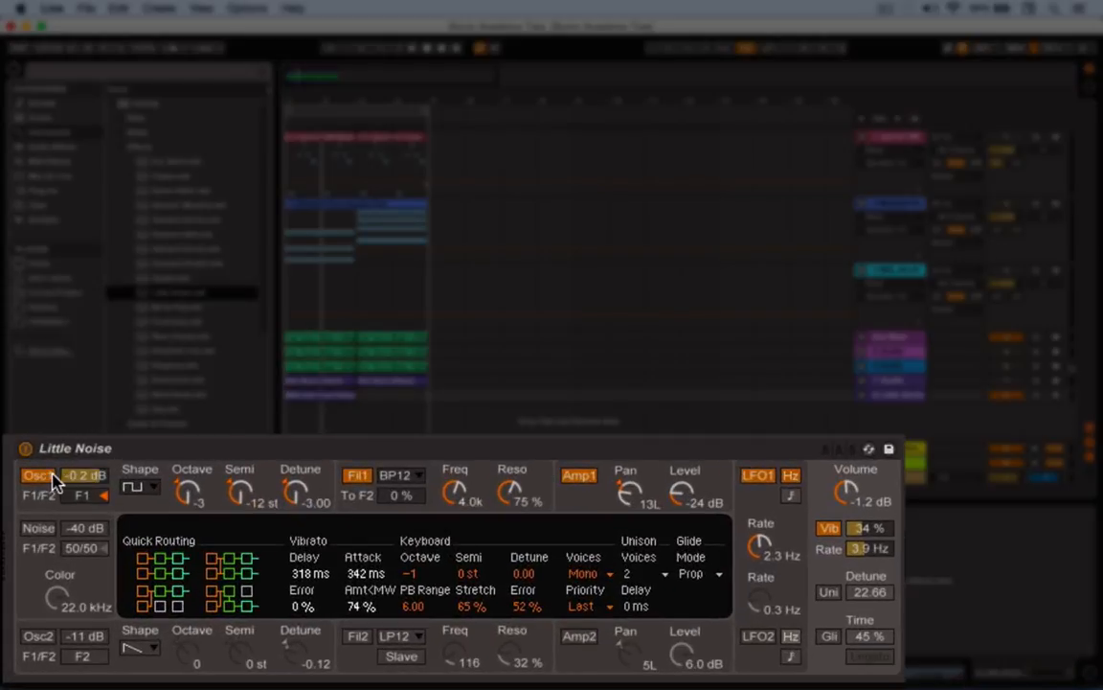
In Little Noise, switch off Osc1 at -40 dB, enable Noise at 0.3 dB, and set filter 1's resonance to 0 %.
{"action": "mouse_move", "coordinate": [74, 476]}
{"action": "left_mouse_down"}
{"action": "mouse_move", "coordinate": [73, 527]}
{"action": "mouse_move", "coordinate": [74, 493]}
{"action": "left_mouse_up"}
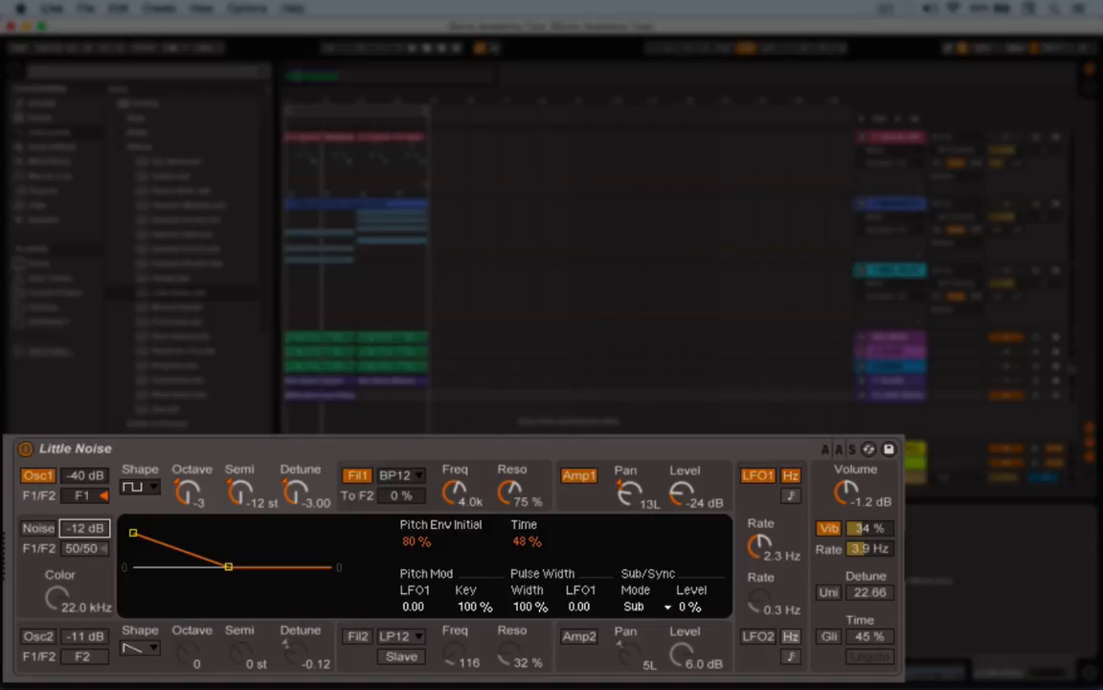
{"action": "left_click", "coordinate": [38, 528]}
{"action": "left_click", "coordinate": [43, 476]}
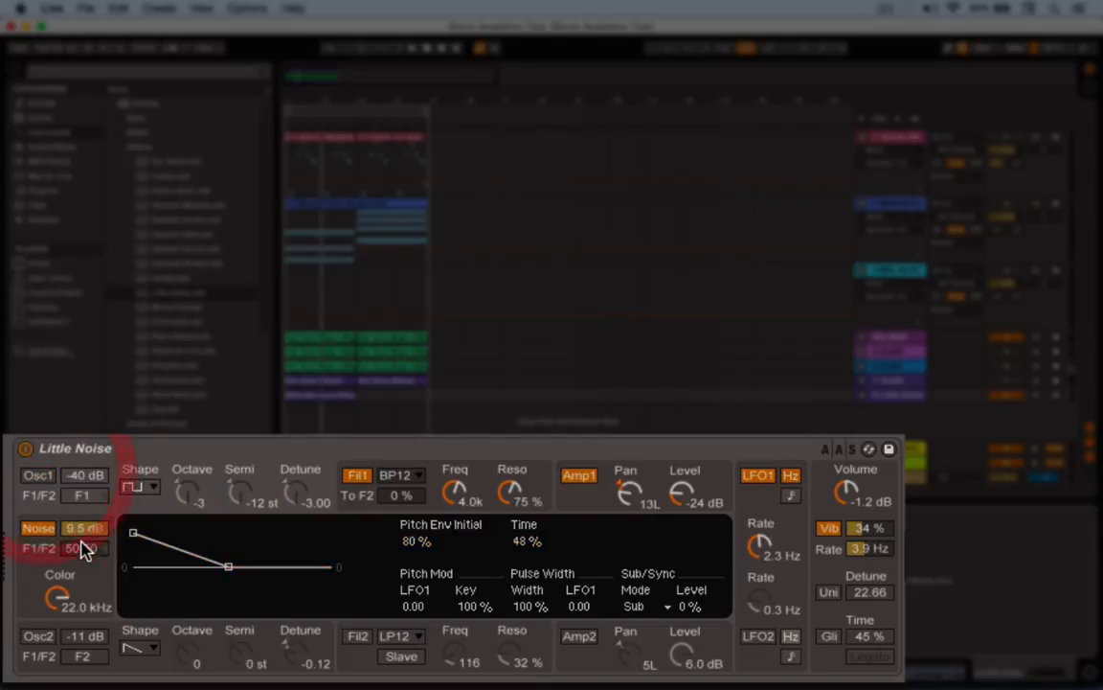
{"action": "mouse_move", "coordinate": [86, 527]}
{"action": "left_mouse_down"}
{"action": "mouse_move", "coordinate": [86, 540]}
{"action": "mouse_move", "coordinate": [86, 527]}
{"action": "left_mouse_up"}
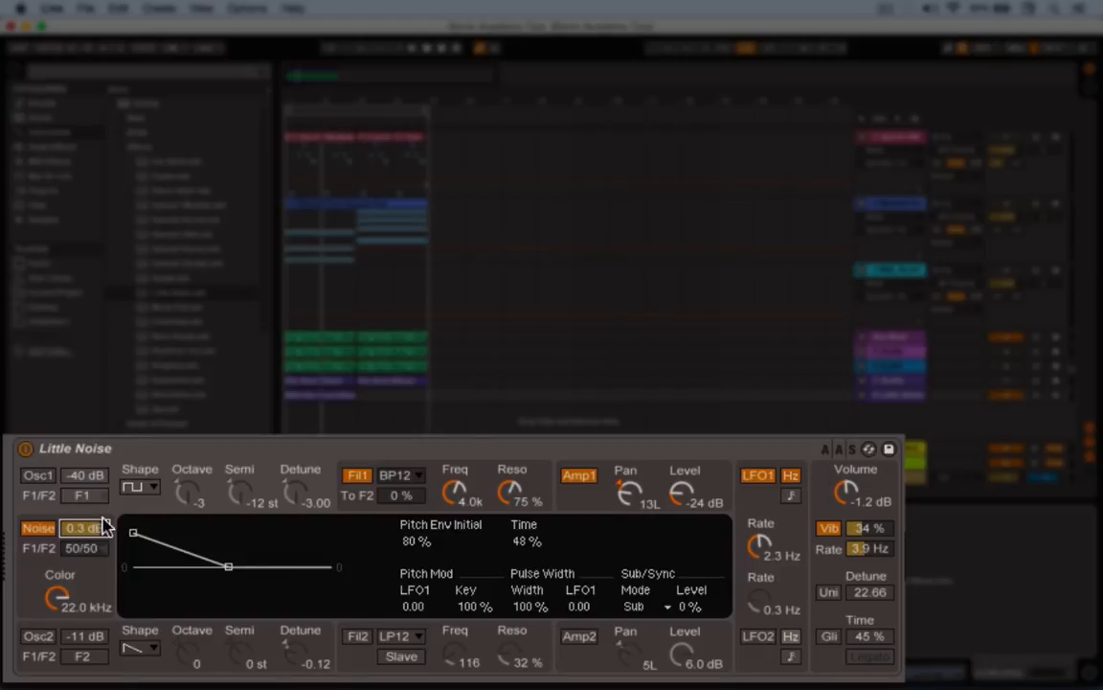
{"action": "left_click_drag", "start_coordinate": [503, 489], "coordinate": [503, 542]}
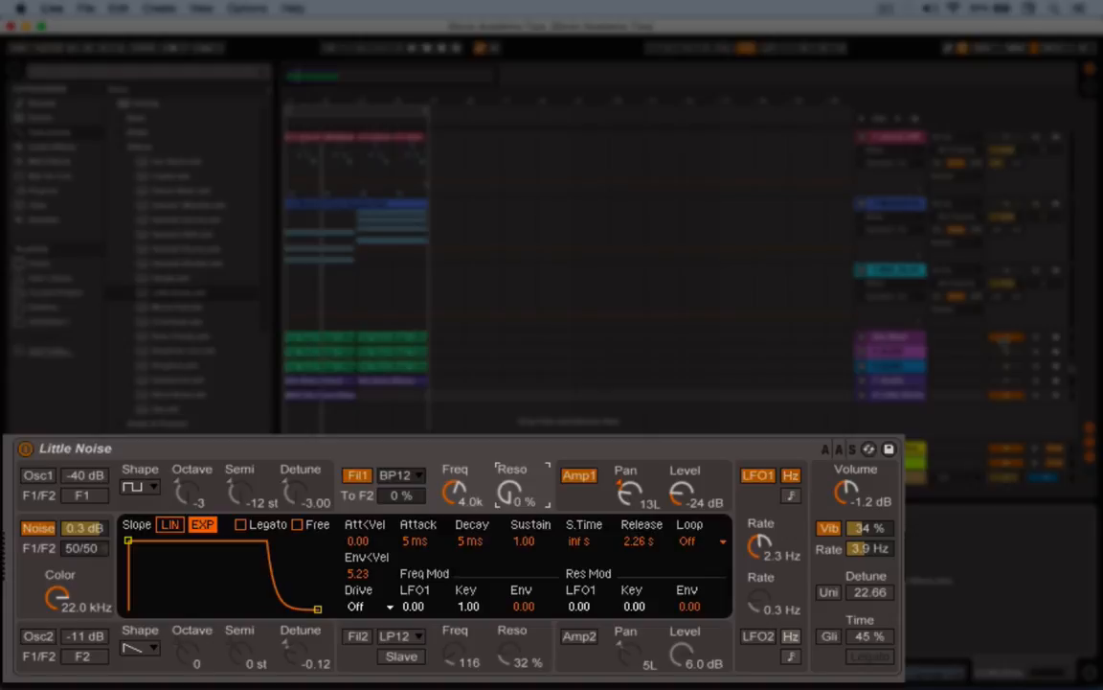
Play the loop with Dry Beat deactivated and set Little Noise's volume to 4.7 dB, Amp1 level to 6.0 dB and noise level to 9.5 dB.
{"action": "left_click", "coordinate": [1006, 339]}
{"action": "key", "text": "space"}
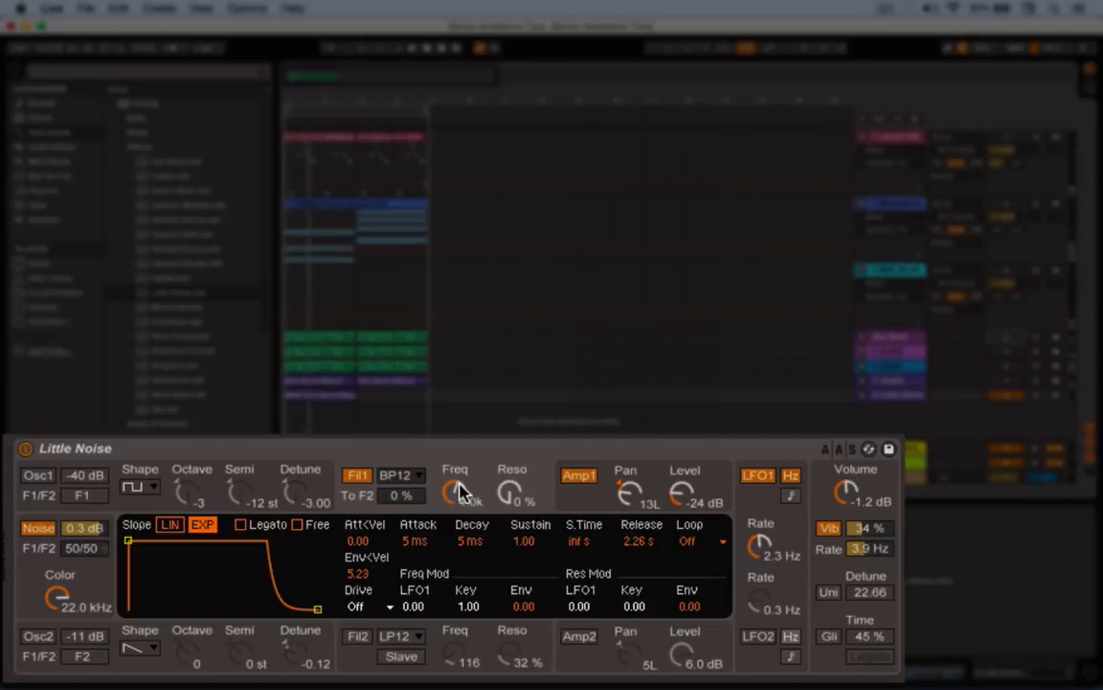
{"action": "left_click_drag", "start_coordinate": [848, 491], "coordinate": [848, 474]}
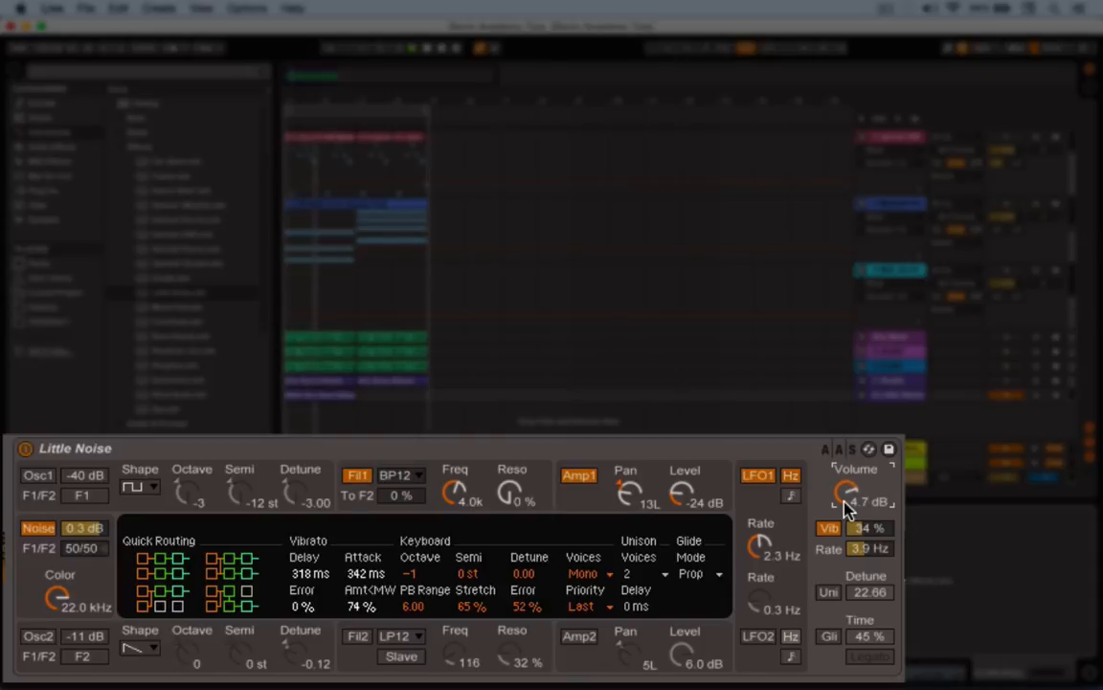
{"action": "left_click_drag", "start_coordinate": [682, 493], "coordinate": [682, 468]}
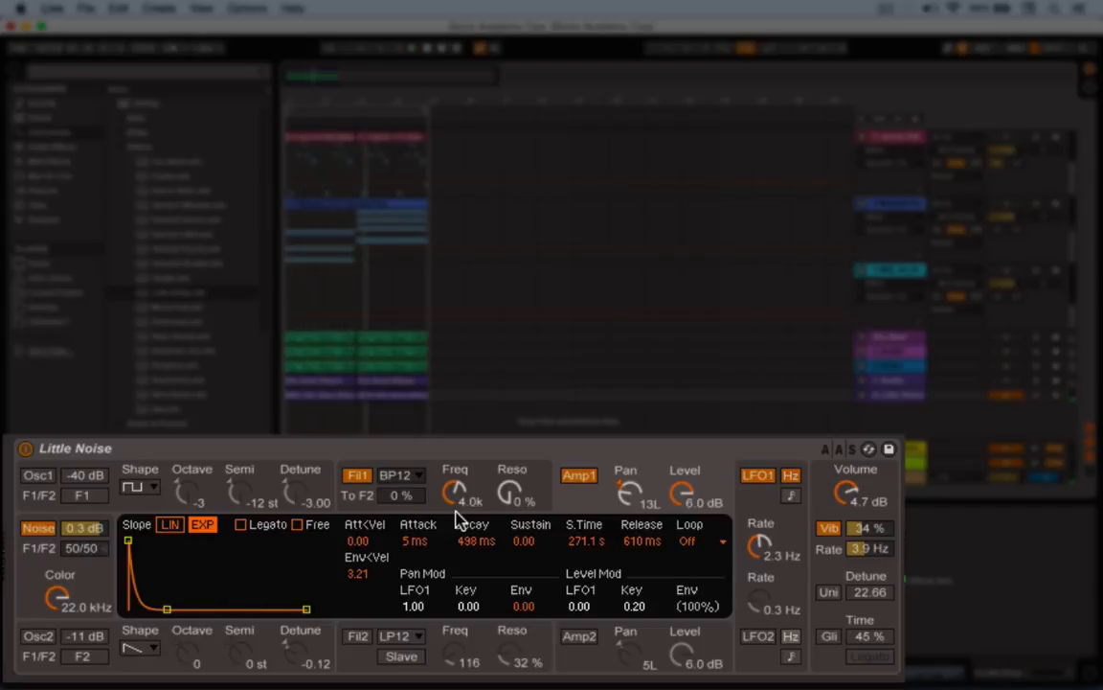
{"action": "left_click", "coordinate": [479, 488]}
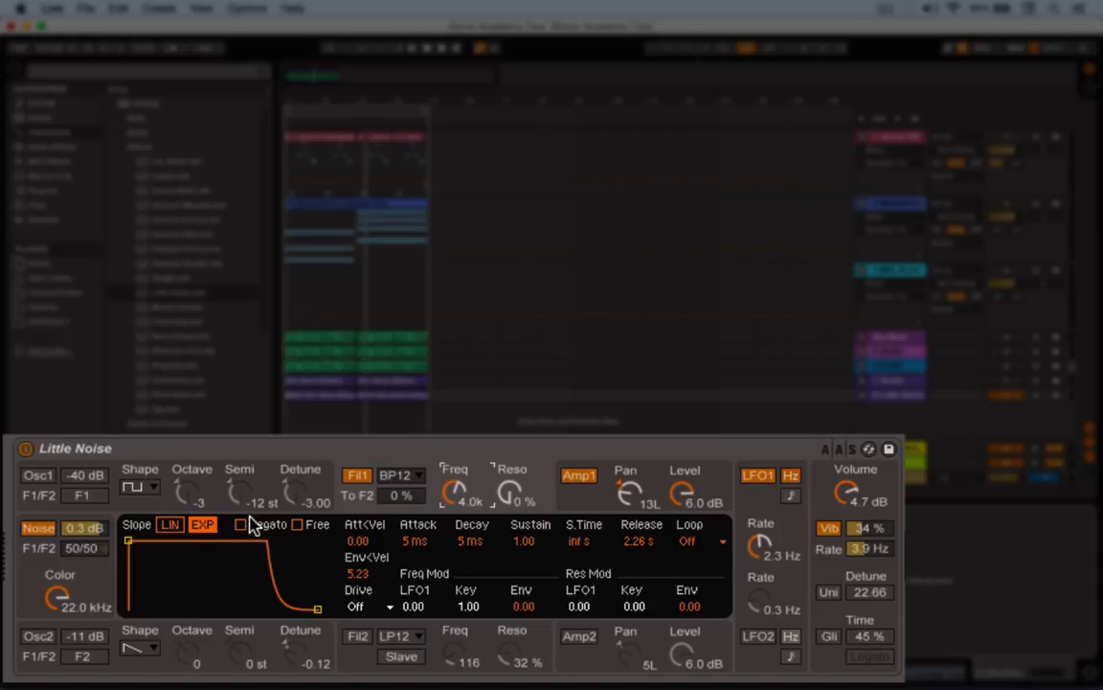
{"action": "left_click_drag", "start_coordinate": [84, 528], "coordinate": [84, 513]}
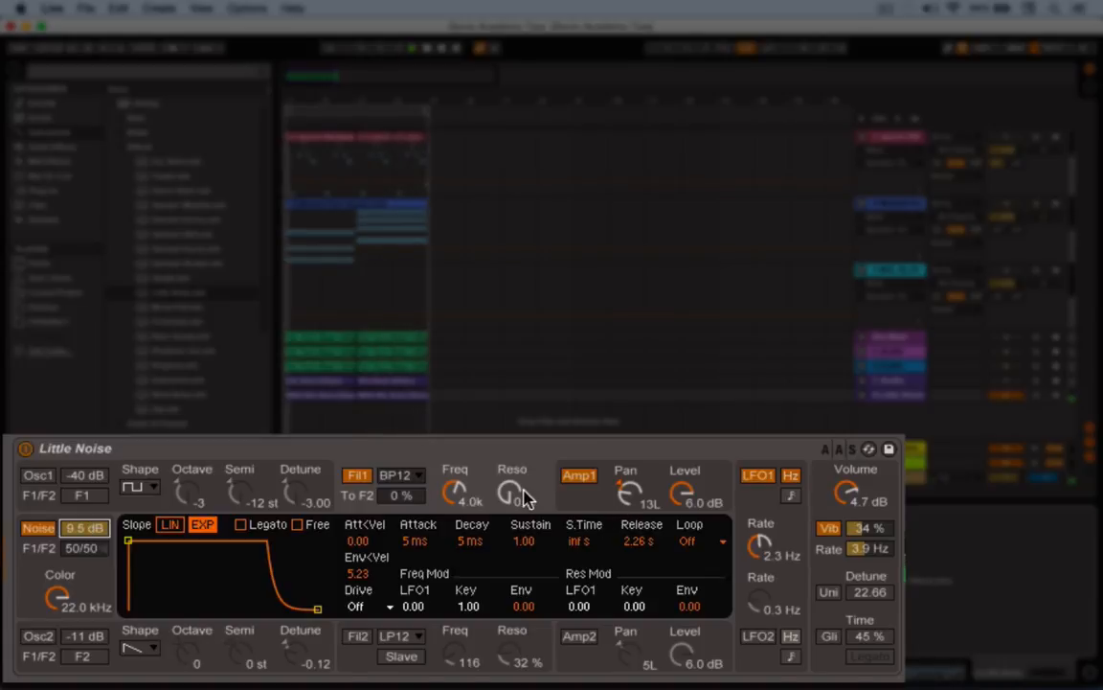
Set filter 1 to Low-pass 12dB/oct with frequency 1.0k, Env<Vel 7.88 and frequency envelope modulation 7.58.
{"action": "left_click", "coordinate": [479, 487]}
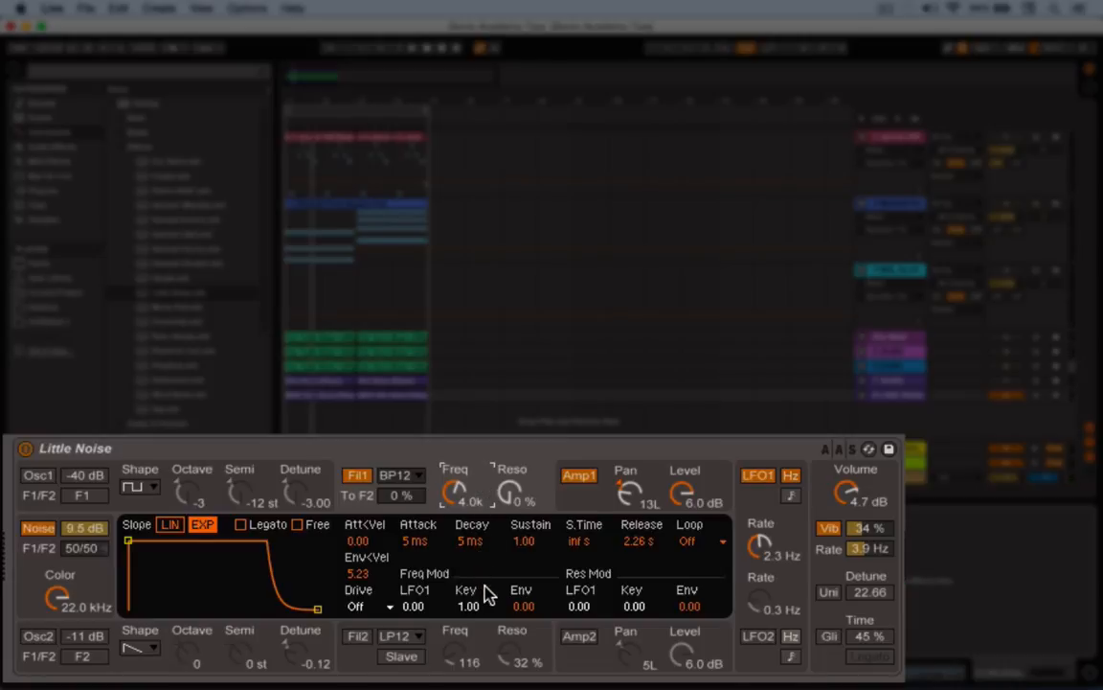
{"action": "left_click", "coordinate": [357, 573]}
{"action": "left_click", "coordinate": [456, 492]}
{"action": "left_click_drag", "start_coordinate": [459, 494], "coordinate": [459, 485]}
{"action": "key", "text": "space"}
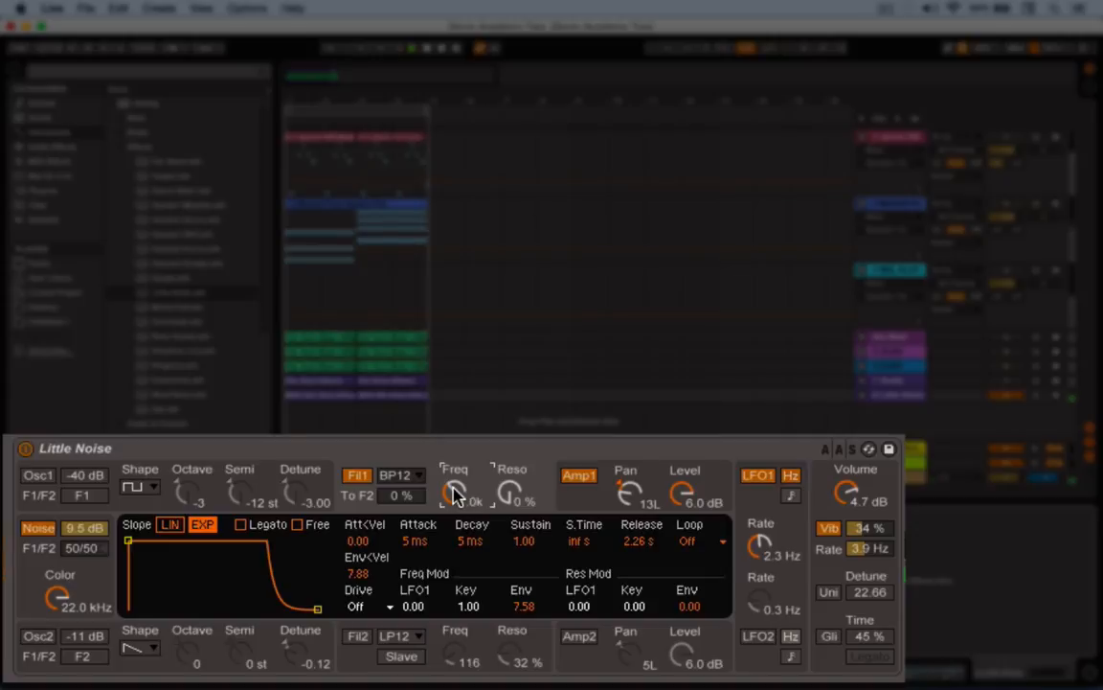
{"action": "left_click", "coordinate": [403, 475]}
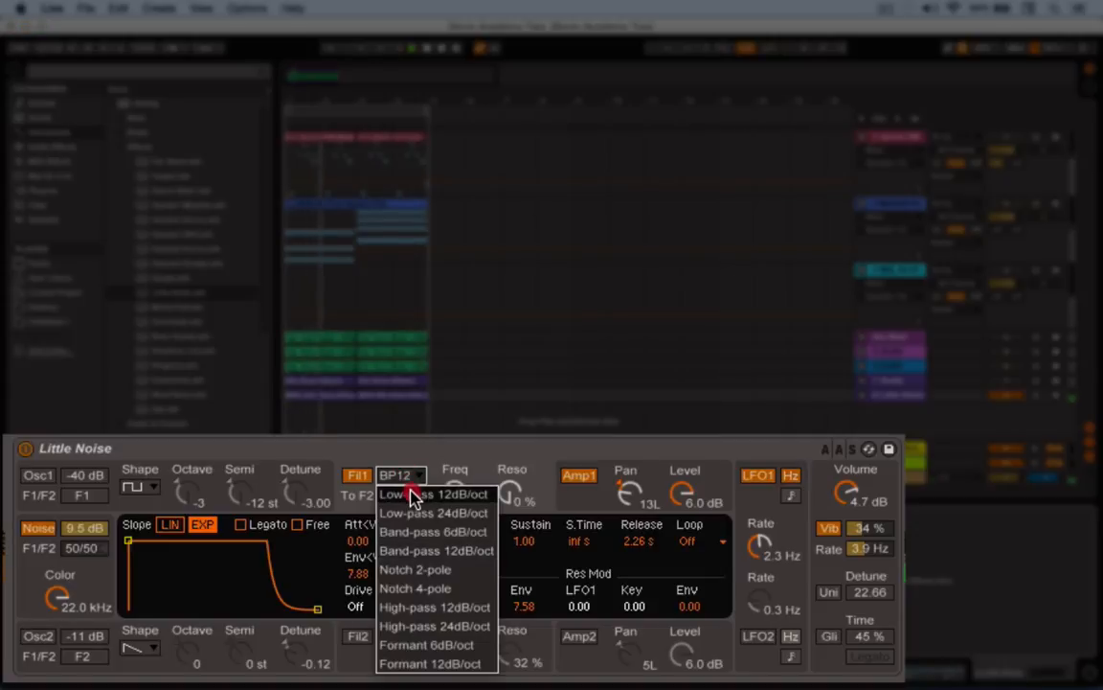
{"action": "left_click", "coordinate": [413, 495]}
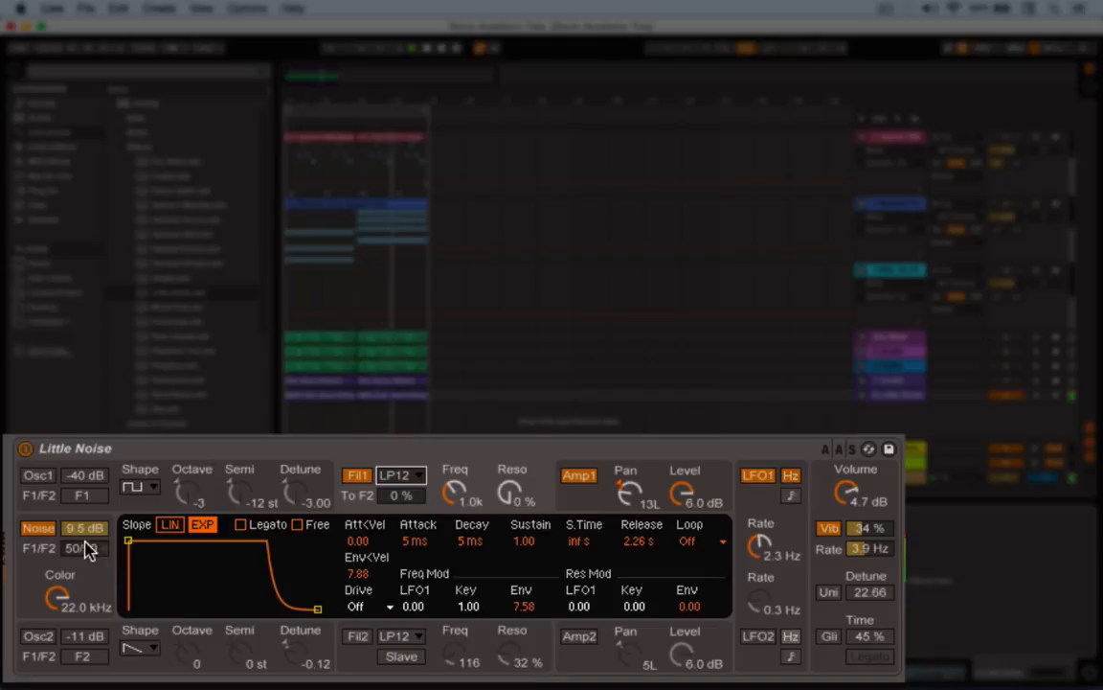
Set the noise level to -3.5 dB, reduce filter 1's Env<Vel to 5.02, and adjust its frequency envelope modulation.
{"action": "left_click_drag", "start_coordinate": [86, 529], "coordinate": [87, 557]}
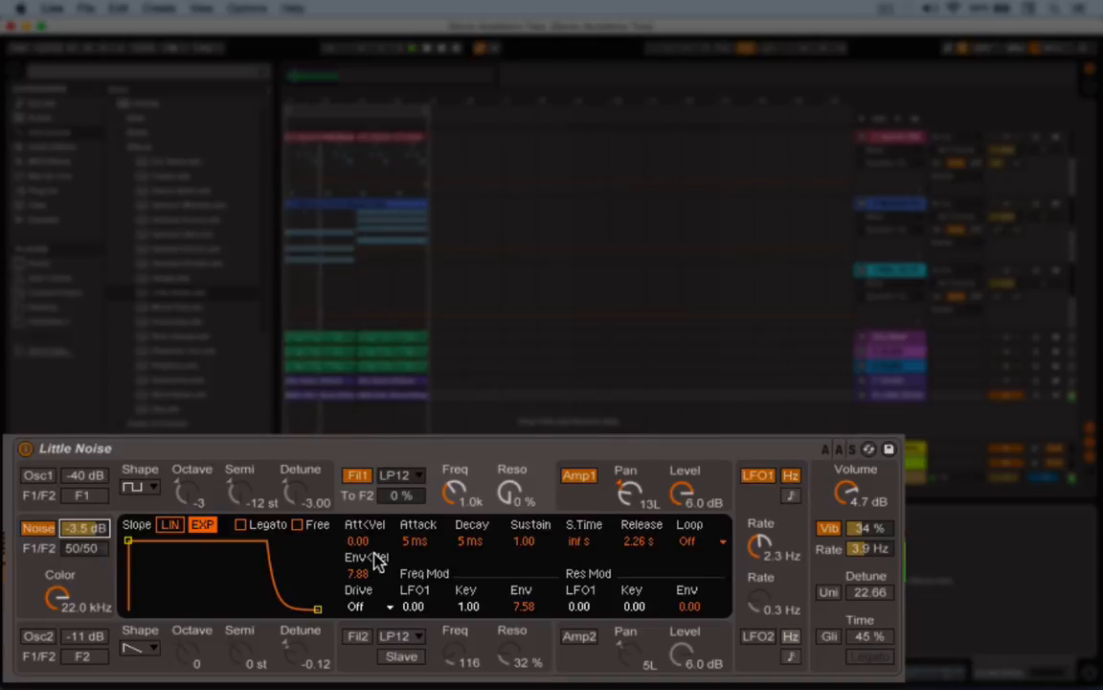
{"action": "left_click_drag", "start_coordinate": [359, 573], "coordinate": [359, 613]}
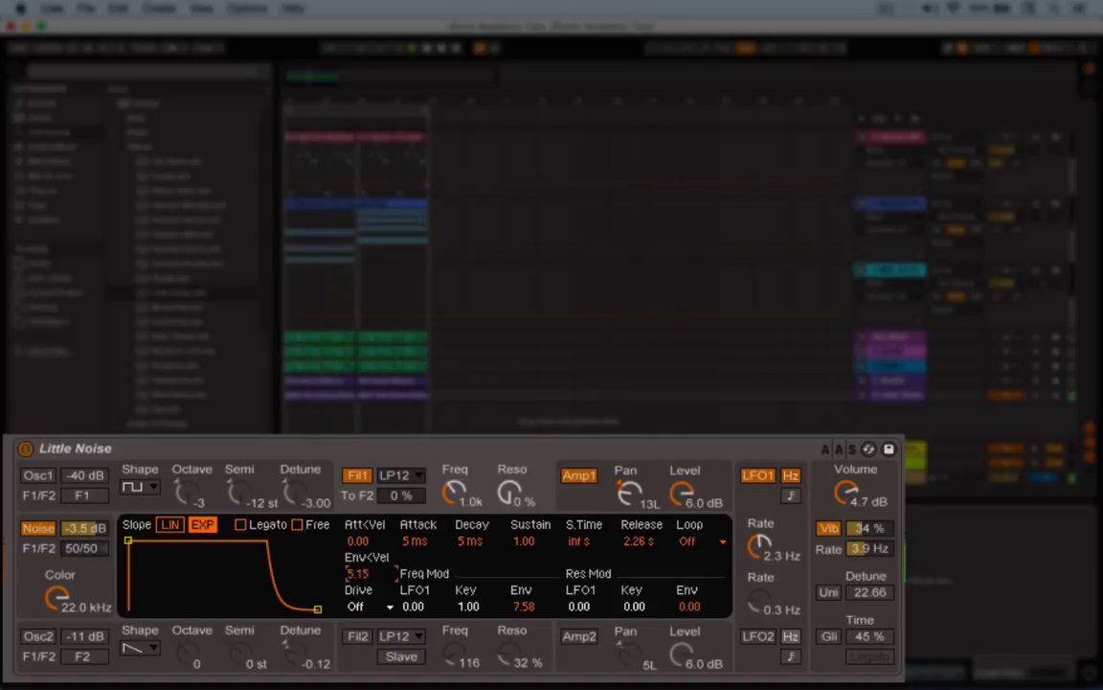
{"action": "mouse_move", "coordinate": [525, 603]}
{"action": "left_mouse_down"}
{"action": "mouse_move", "coordinate": [525, 661]}
{"action": "mouse_move", "coordinate": [523, 609]}
{"action": "left_mouse_up"}
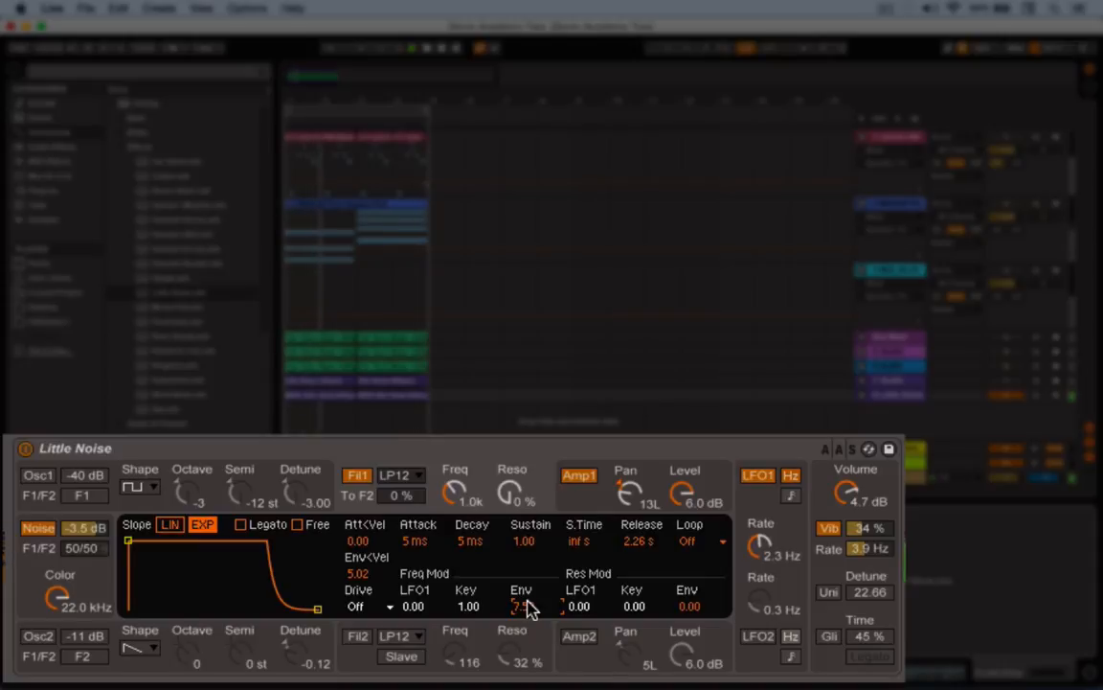
Set filter 1's resonance to 48 % and its frequency to 1.3k, and reactivate the Dry Beat track.
{"action": "mouse_move", "coordinate": [512, 490]}
{"action": "left_mouse_down"}
{"action": "mouse_move", "coordinate": [513, 439]}
{"action": "mouse_move", "coordinate": [512, 493]}
{"action": "left_mouse_up"}
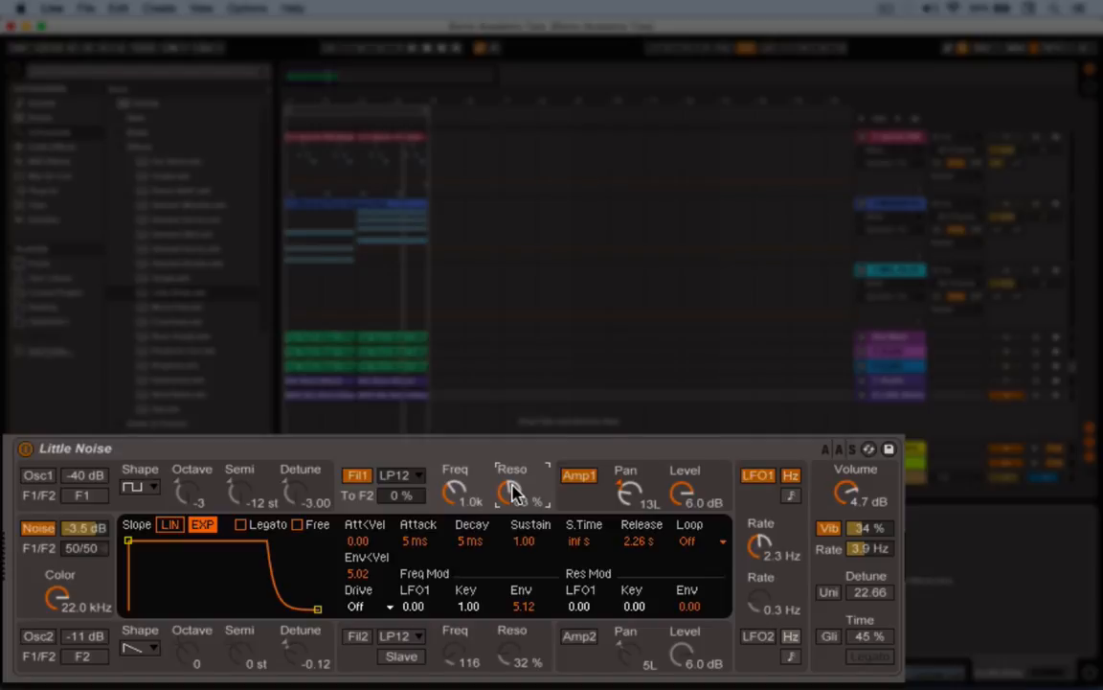
{"action": "left_click_drag", "start_coordinate": [514, 492], "coordinate": [454, 464]}
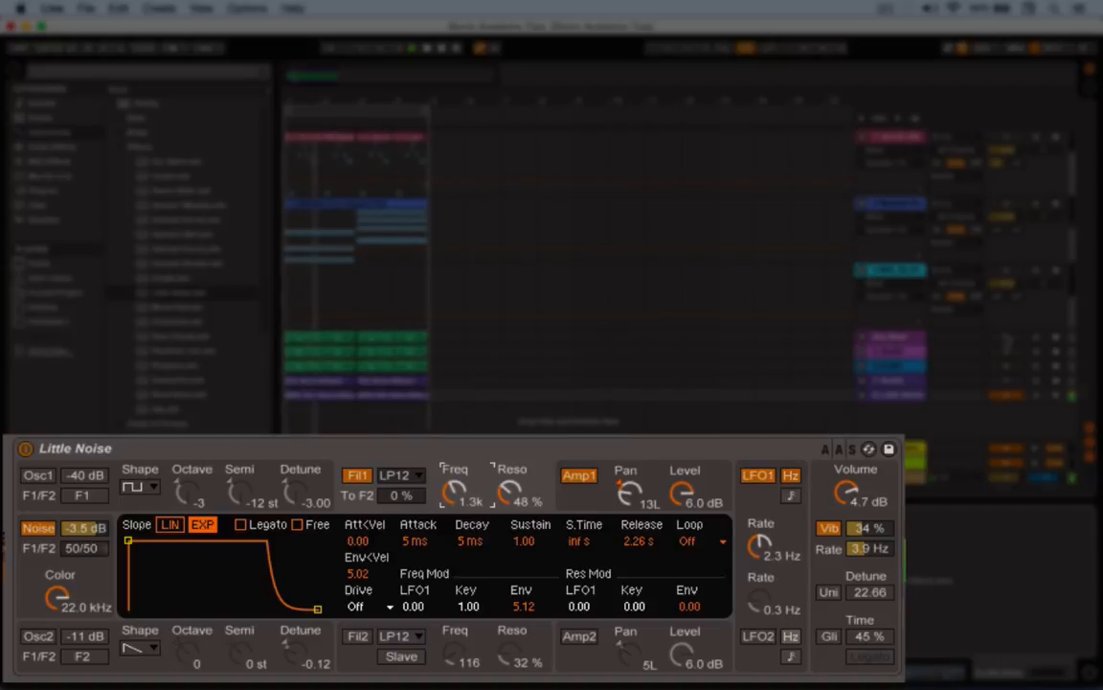
{"action": "left_click", "coordinate": [997, 334]}
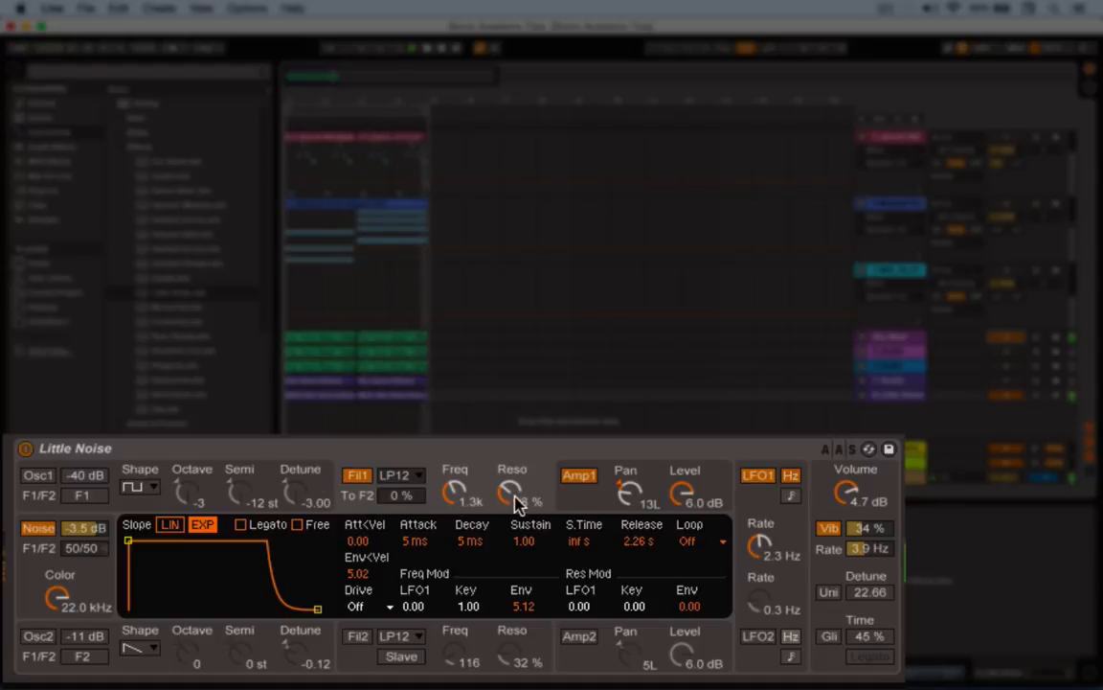
Shorten the Amp1 envelope's decay to 110 ms in Little Noise.
{"action": "left_click", "coordinate": [588, 495]}
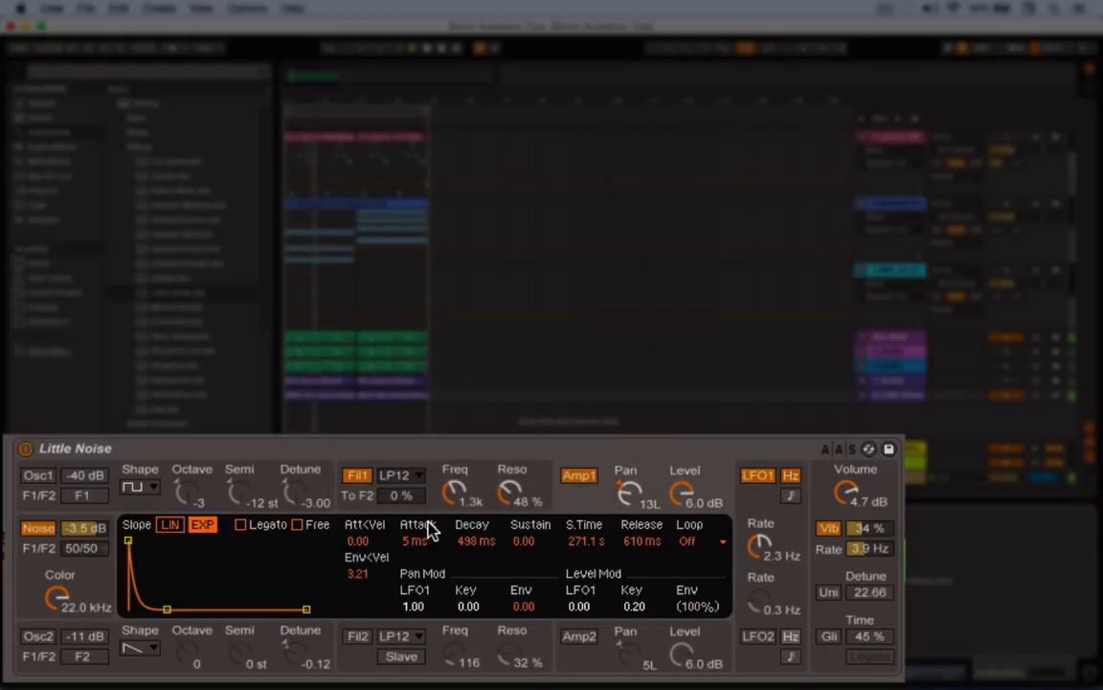
{"action": "left_click_drag", "start_coordinate": [475, 540], "coordinate": [475, 640]}
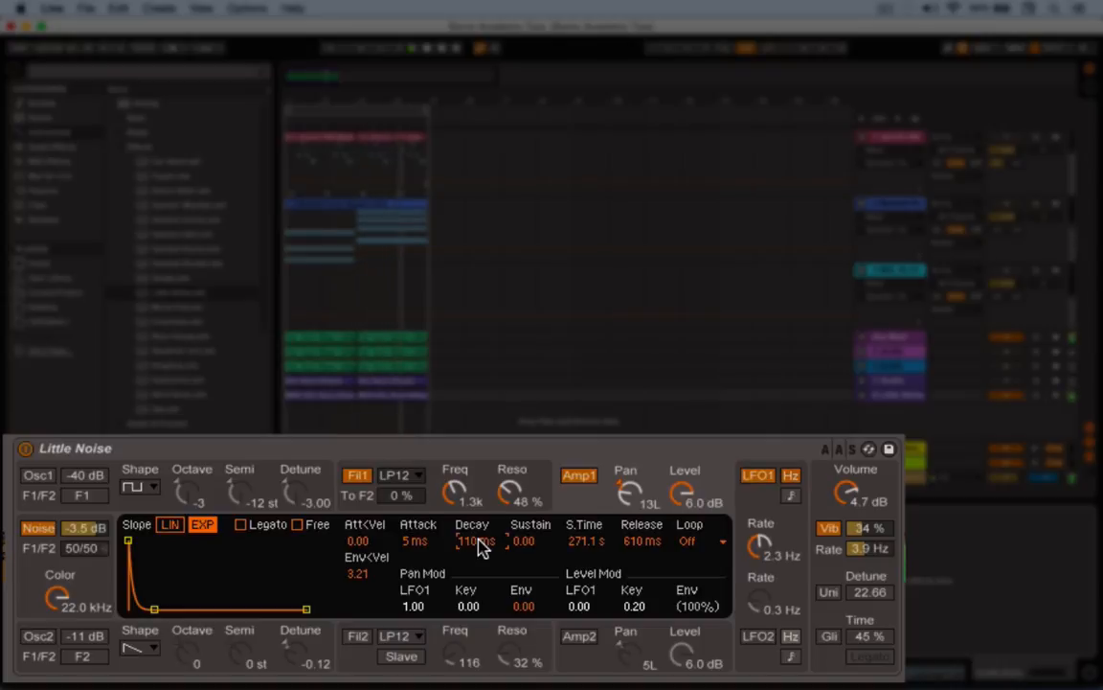
Set filter 1's resonance to 81 %, frequency to 211, frequency envelope modulation to 2.49 and Env<Vel to 2.71.
{"action": "left_click", "coordinate": [481, 477]}
{"action": "left_click_drag", "start_coordinate": [508, 489], "coordinate": [509, 446]}
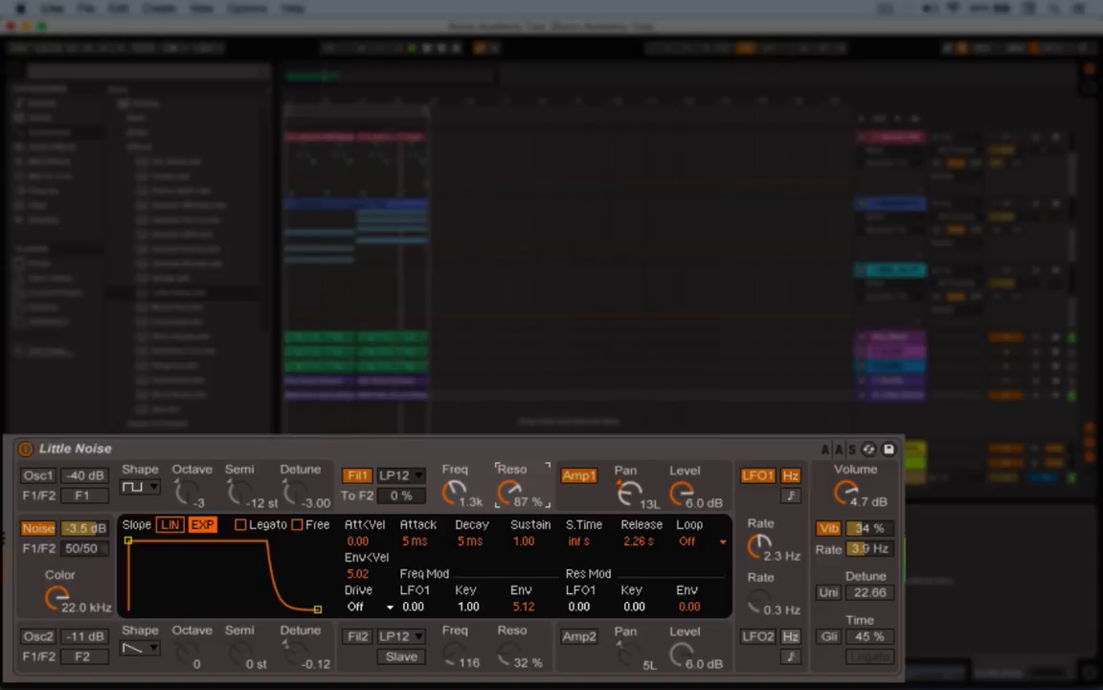
{"action": "left_click_drag", "start_coordinate": [509, 493], "coordinate": [453, 512]}
{"action": "left_click_drag", "start_coordinate": [522, 606], "coordinate": [522, 632]}
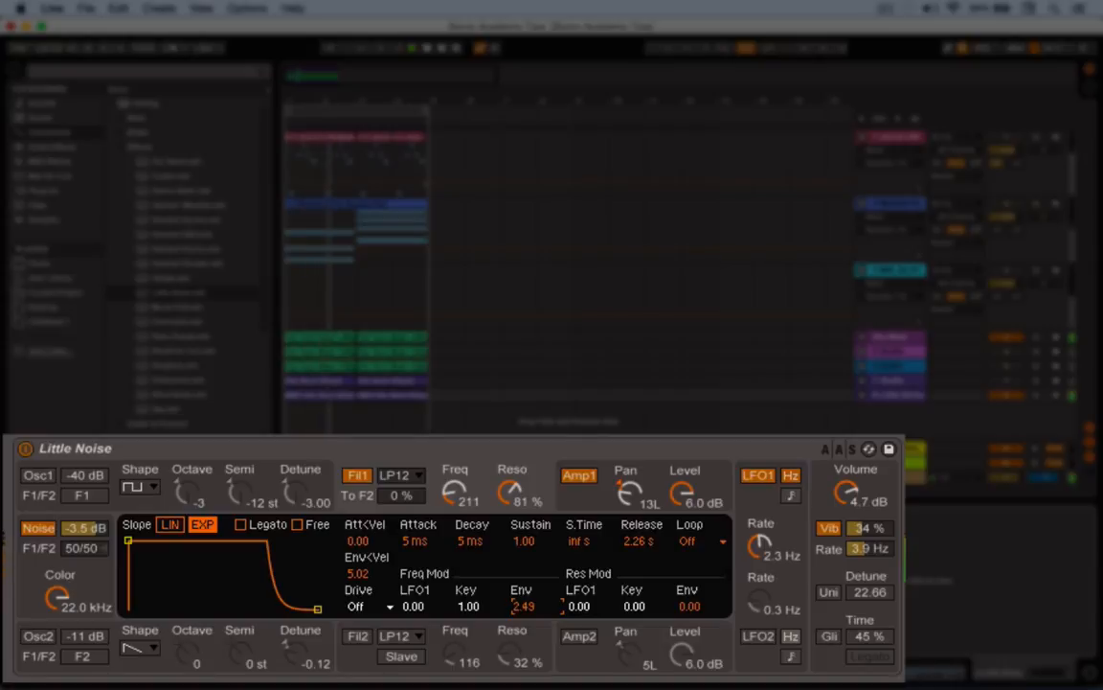
{"action": "left_click_drag", "start_coordinate": [357, 573], "coordinate": [357, 617]}
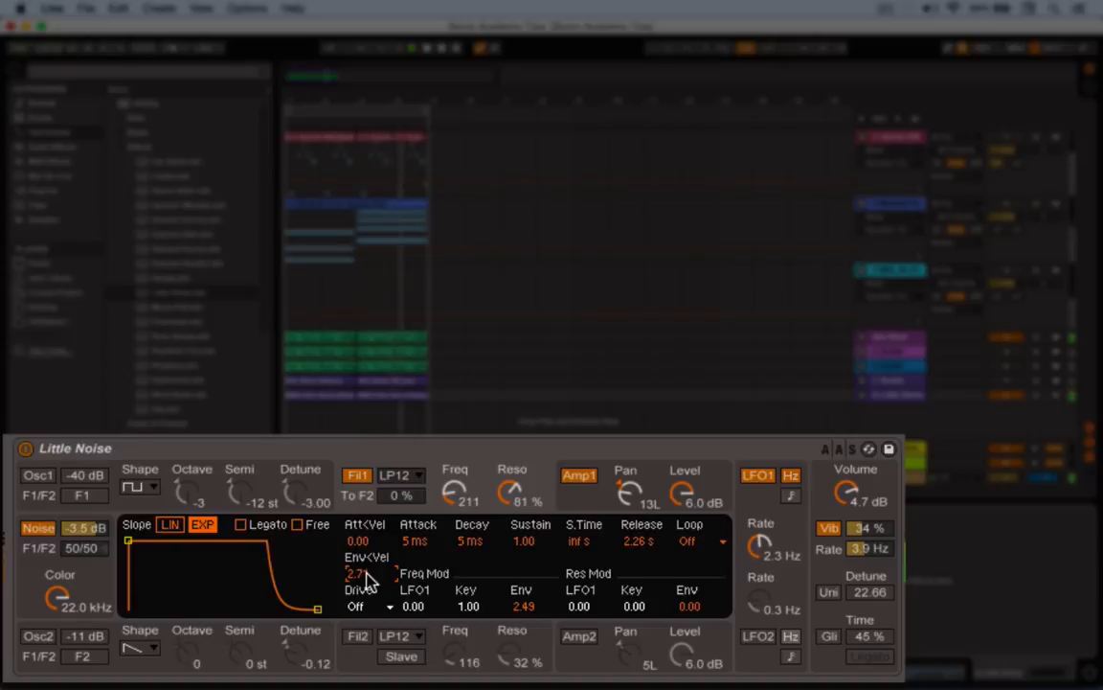
Set filter 1's resonance to 39 %, its envelope decay to 23 ms and its frequency to 1.1k.
{"action": "left_click", "coordinate": [454, 491]}
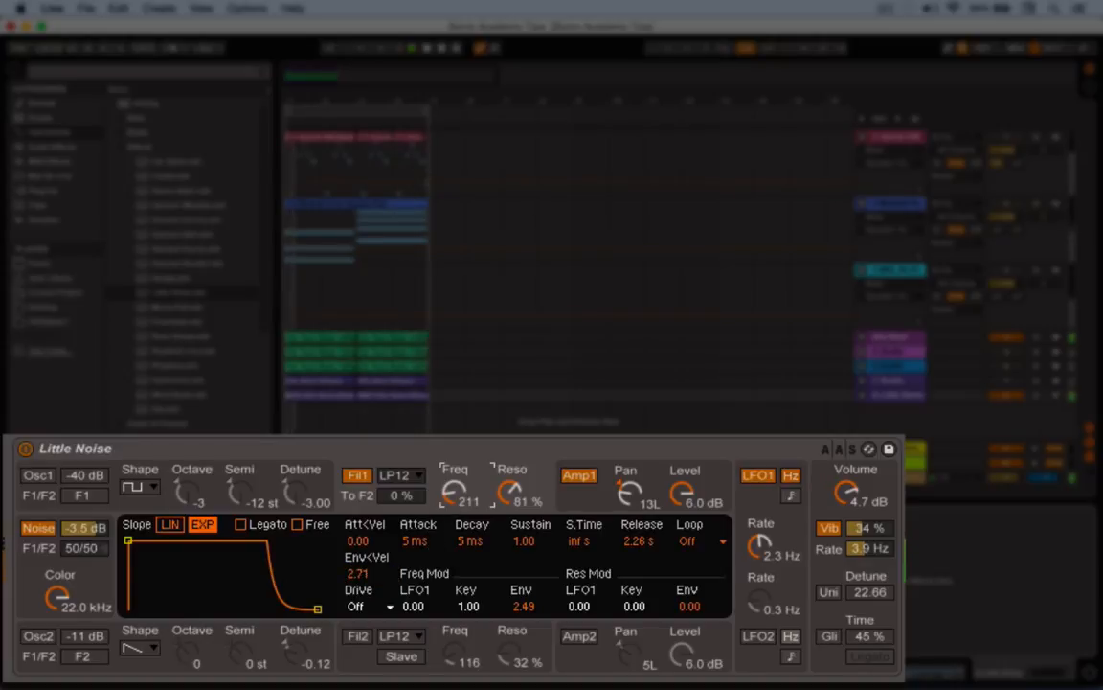
{"action": "left_click_drag", "start_coordinate": [454, 491], "coordinate": [510, 523]}
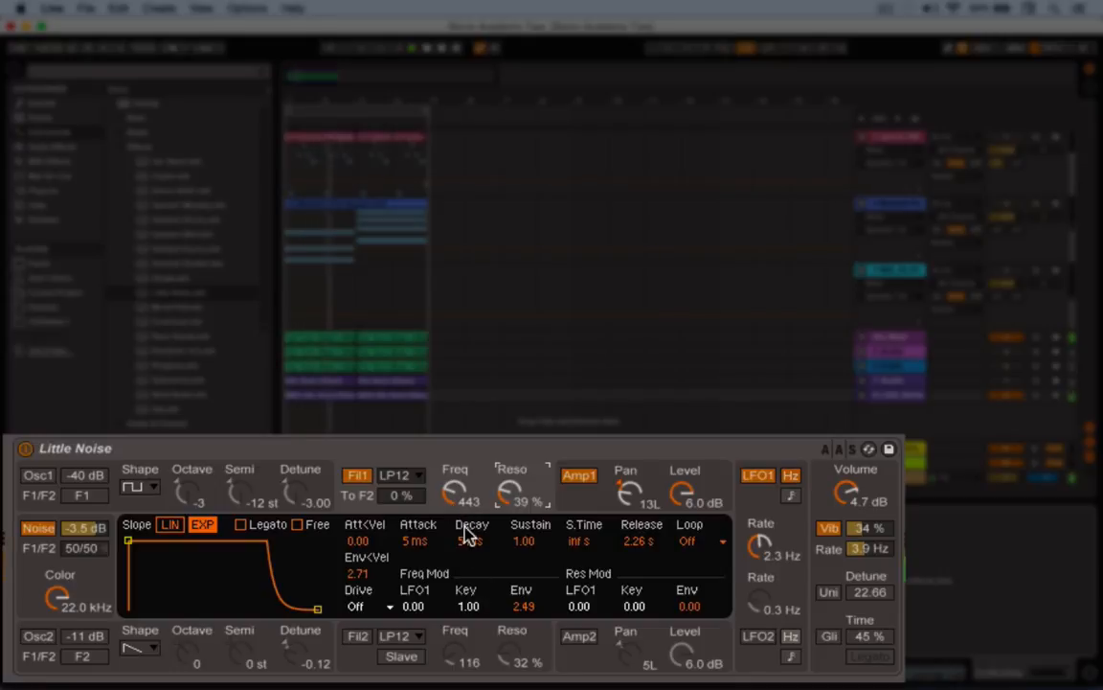
{"action": "left_click_drag", "start_coordinate": [469, 541], "coordinate": [455, 465]}
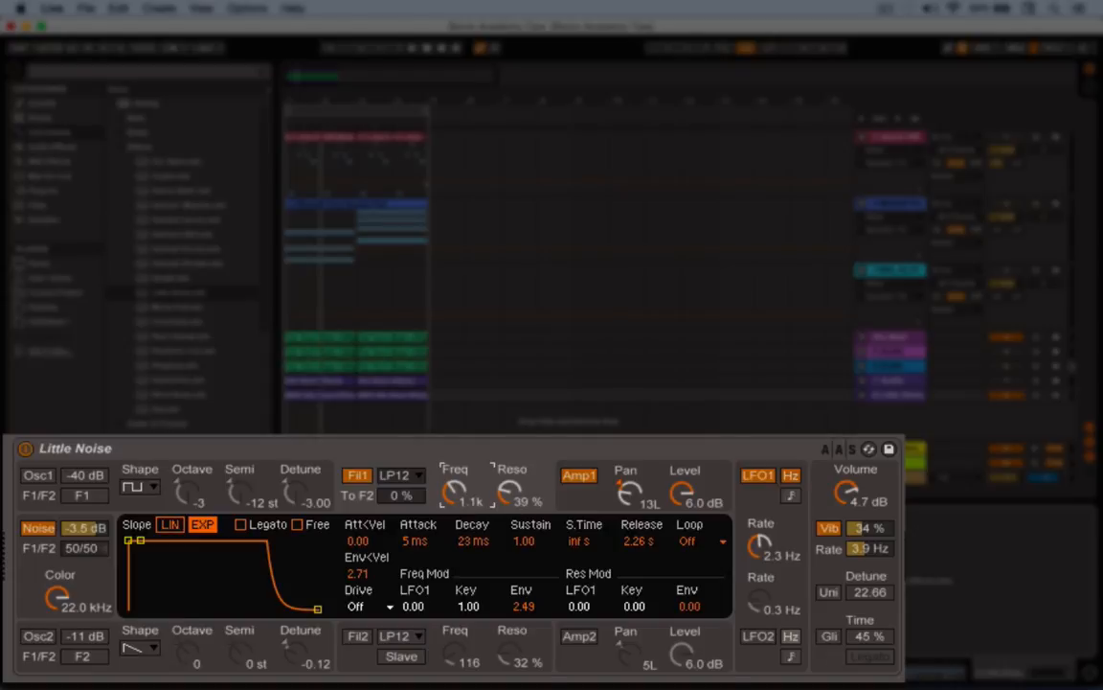
Display the Amp1 settings and examine the notes and velocities in the first MIDI 80s Beat-90bpm clip.
{"action": "left_click", "coordinate": [579, 475]}
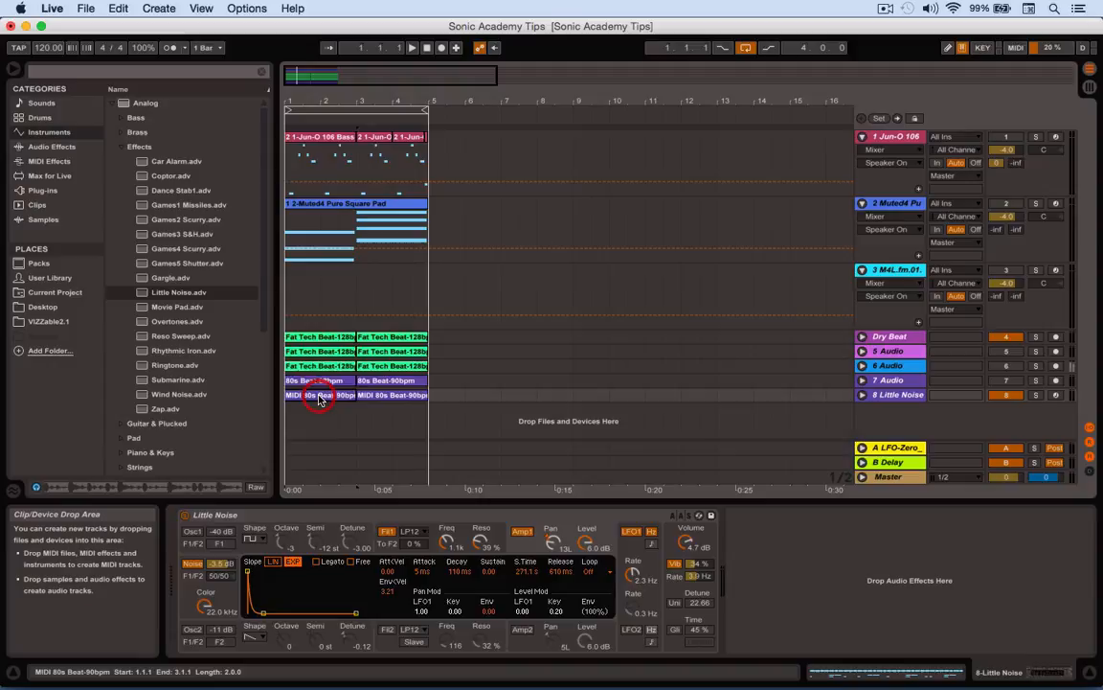
{"action": "double_click", "coordinate": [321, 395]}
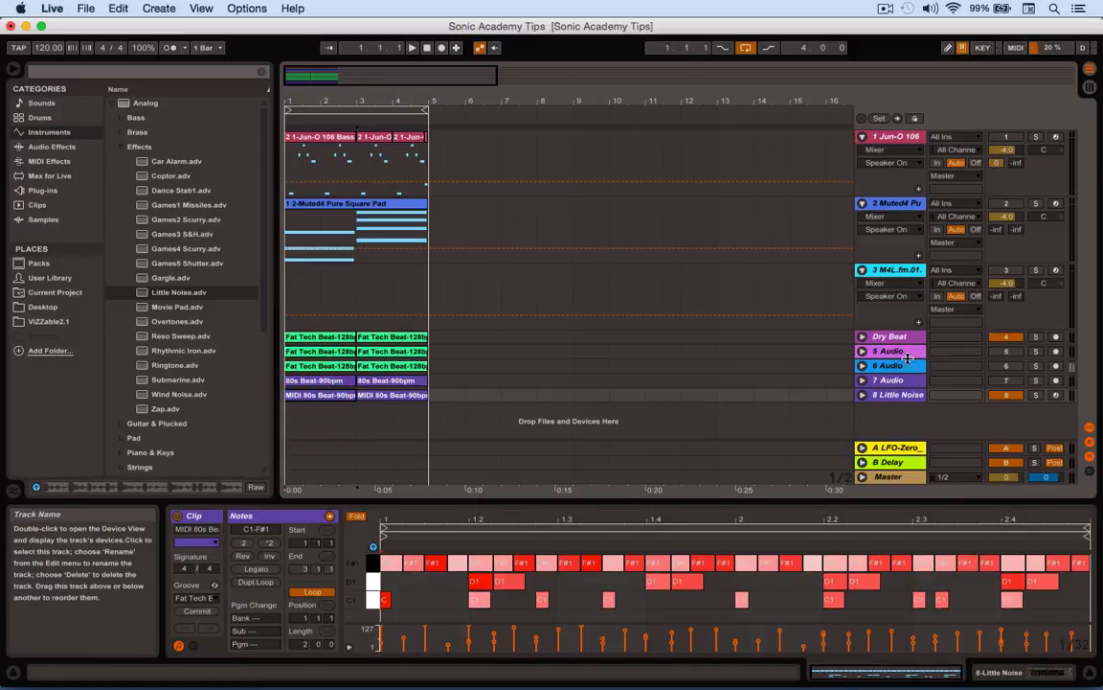
Return to the Little Noise device, increase Amp1's pan envelope modulation and play the loop.
{"action": "left_click", "coordinate": [883, 395]}
{"action": "left_click", "coordinate": [882, 399]}
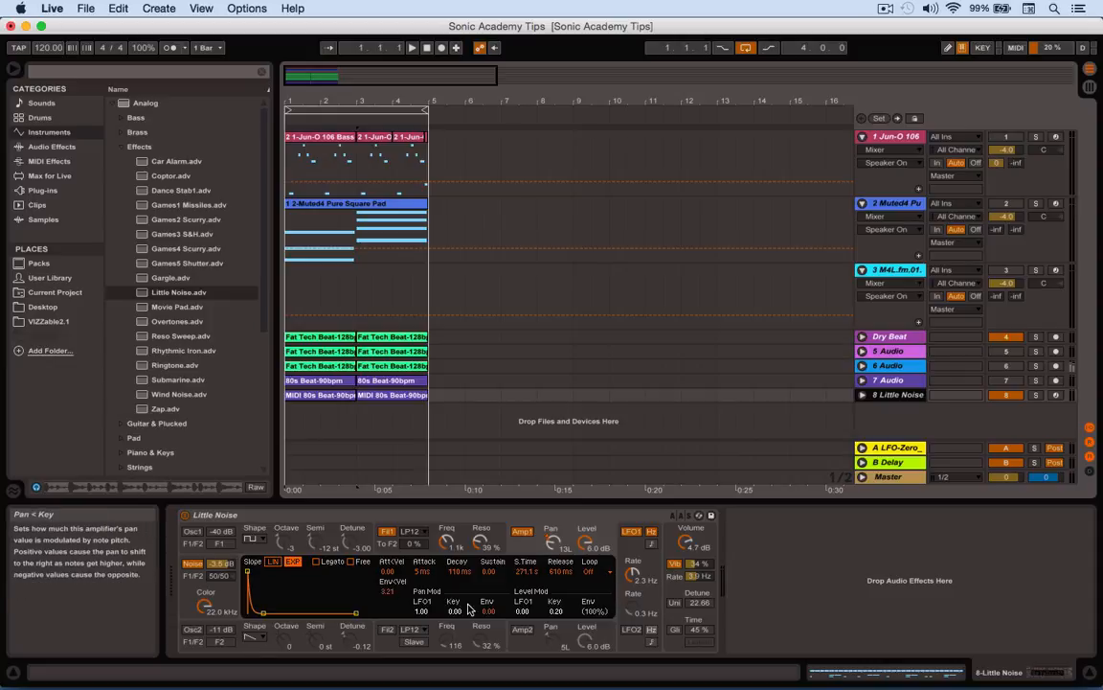
{"action": "left_click_drag", "start_coordinate": [487, 612], "coordinate": [488, 517]}
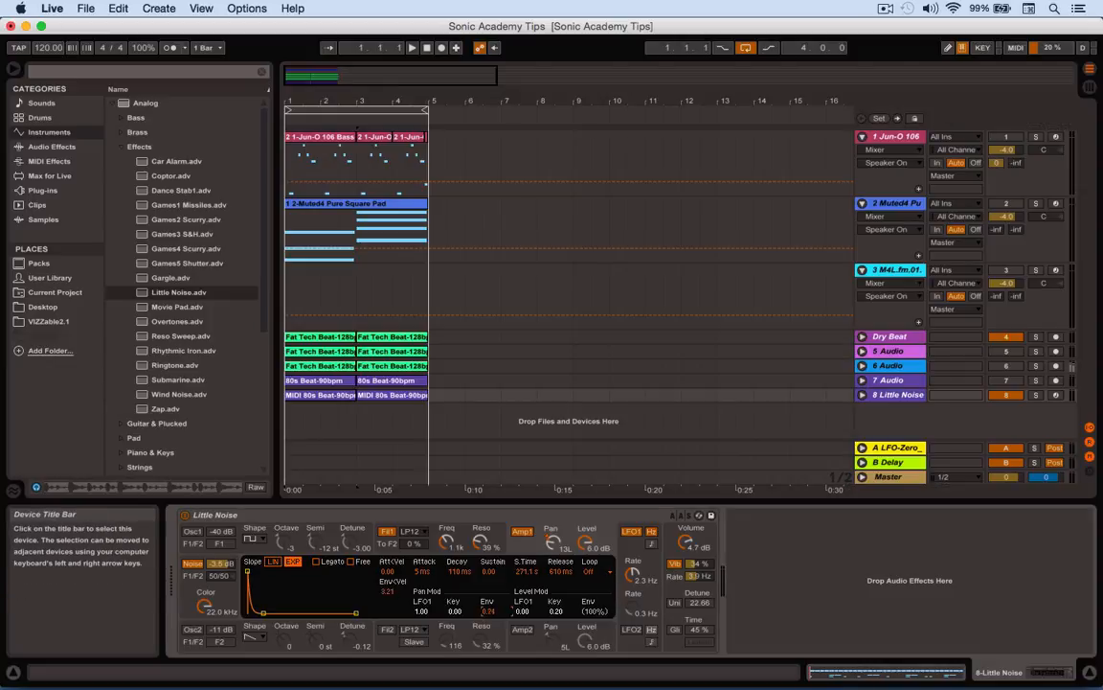
{"action": "key", "text": "space"}
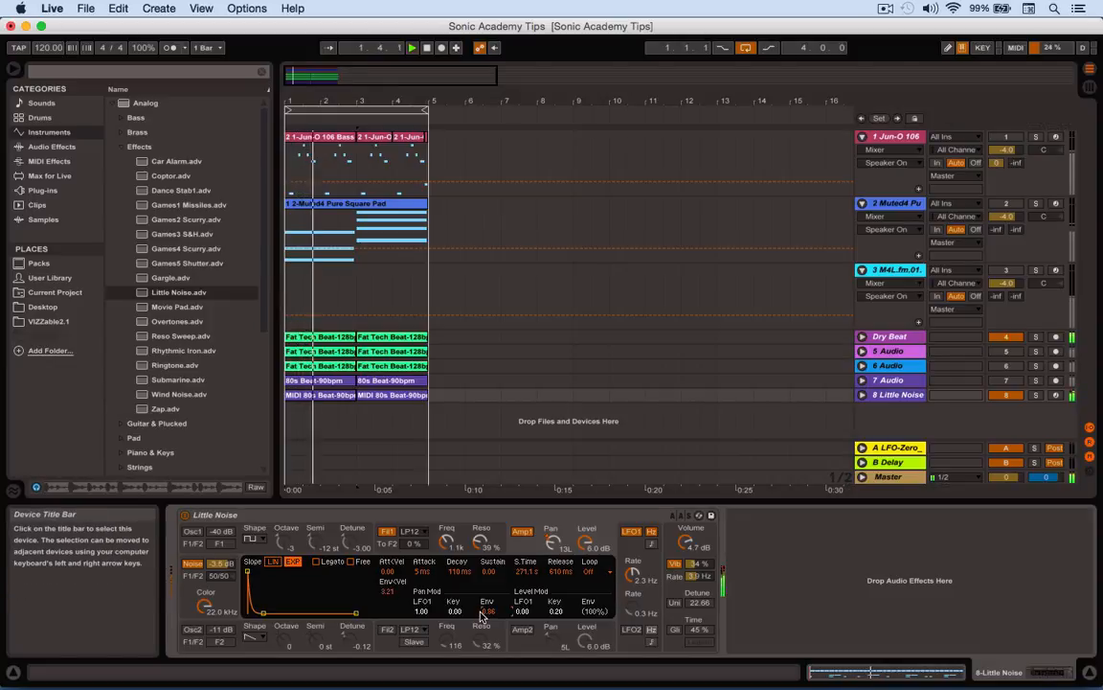
While the loop plays, set filter 1's frequency to 640, raise its resonance to 76 % and reduce it again.
{"action": "left_click_drag", "start_coordinate": [447, 541], "coordinate": [447, 498]}
{"action": "left_click_drag", "start_coordinate": [481, 542], "coordinate": [481, 503]}
{"action": "left_click_drag", "start_coordinate": [447, 542], "coordinate": [446, 594]}
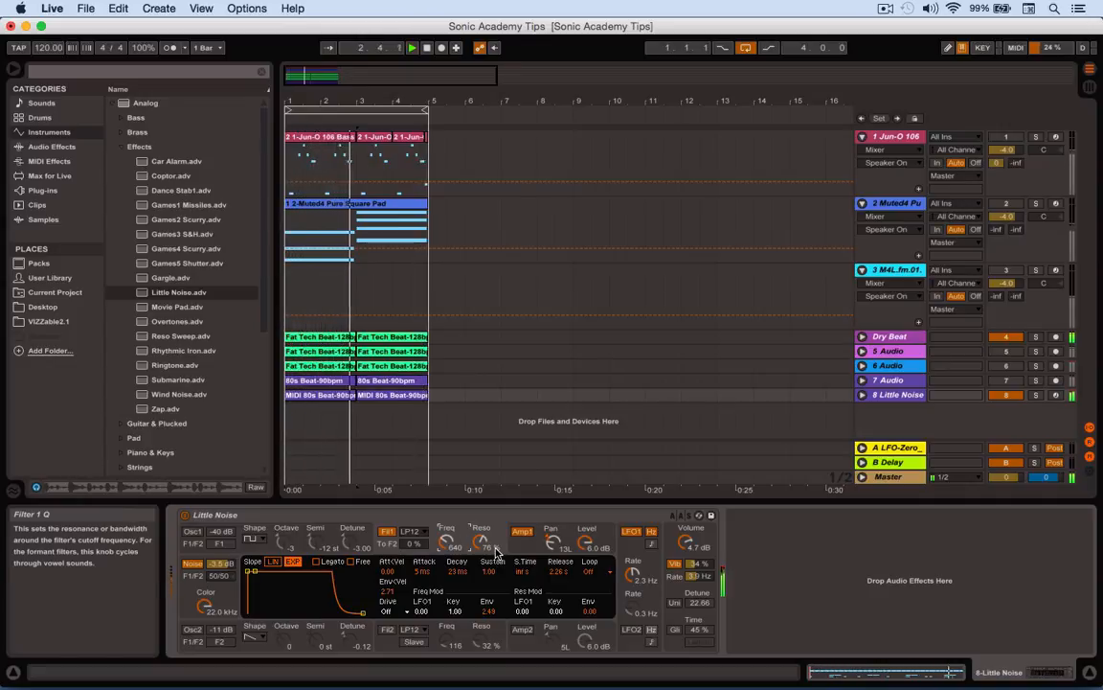
{"action": "left_click_drag", "start_coordinate": [482, 543], "coordinate": [482, 555]}
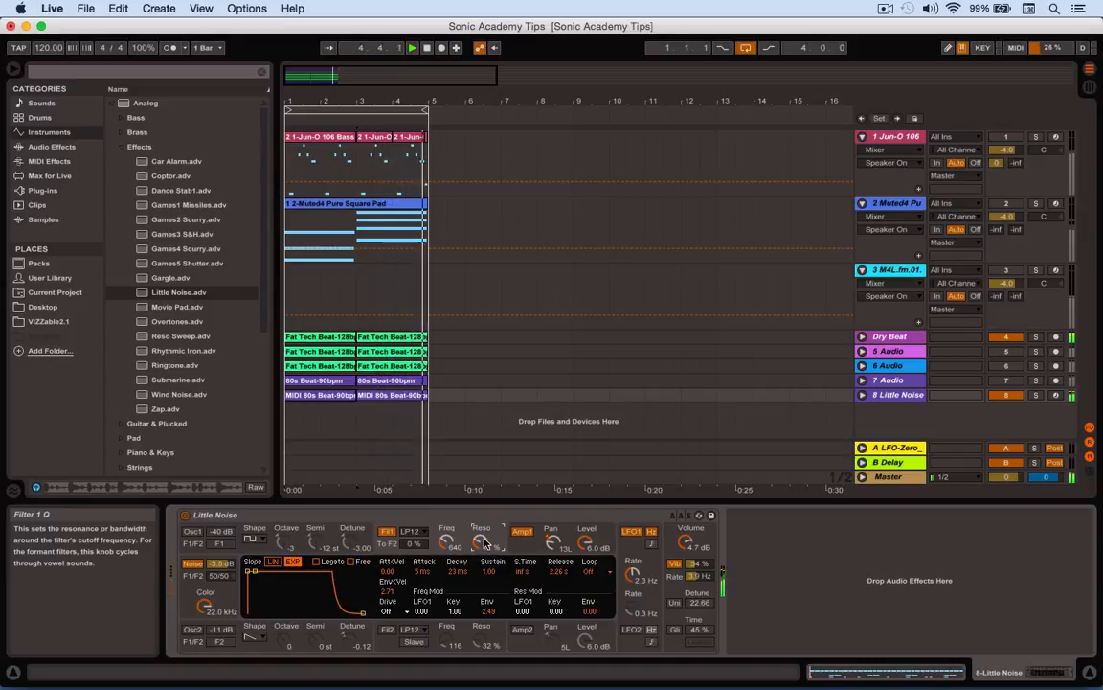